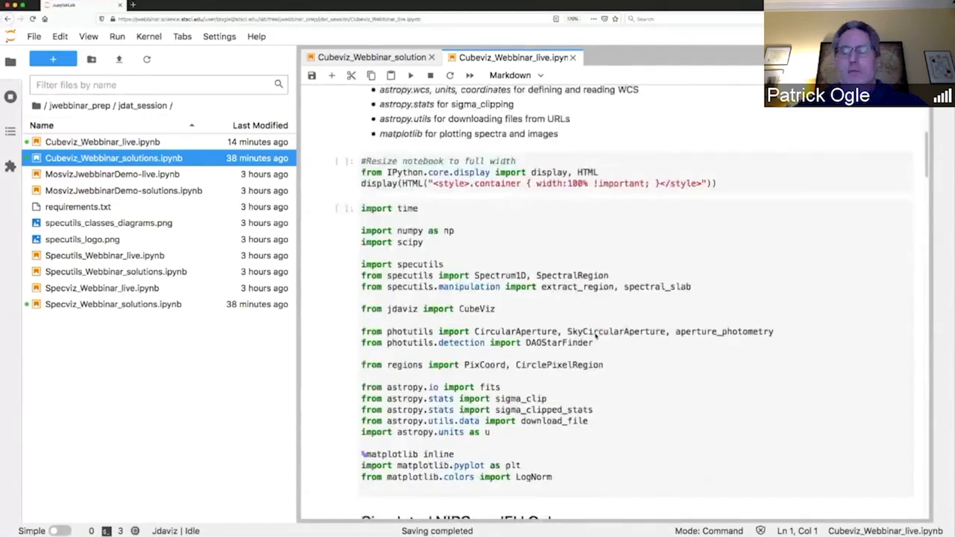
Run the notebook cell that imports specutils, CubeViz, photutils, astropy and matplotlib.
click(587, 304)
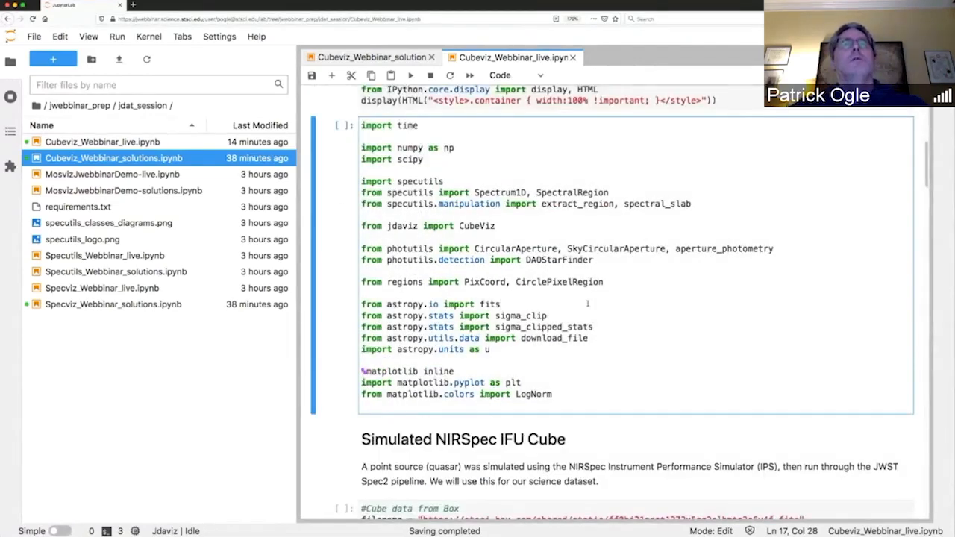
key(shift+Return)
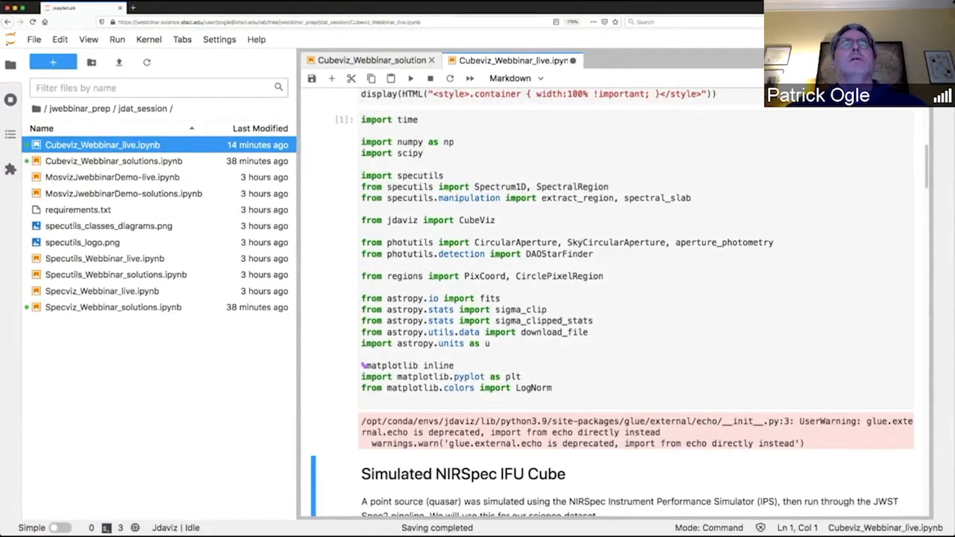
Complete the cube data cell with cube_file = download_file(filename, cache = True) and run it.
scroll(574, 288, down, 5)
click(574, 288)
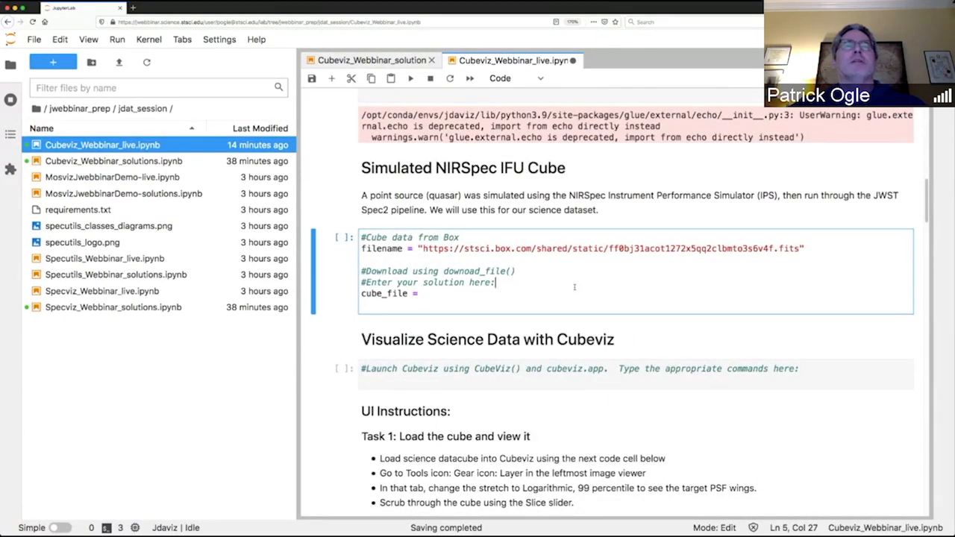
click(446, 293)
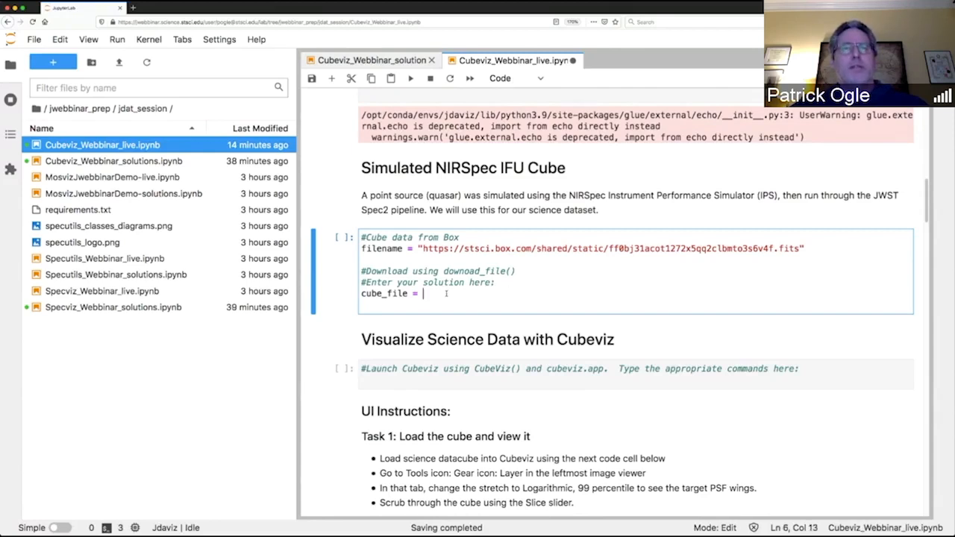
text(downloa)
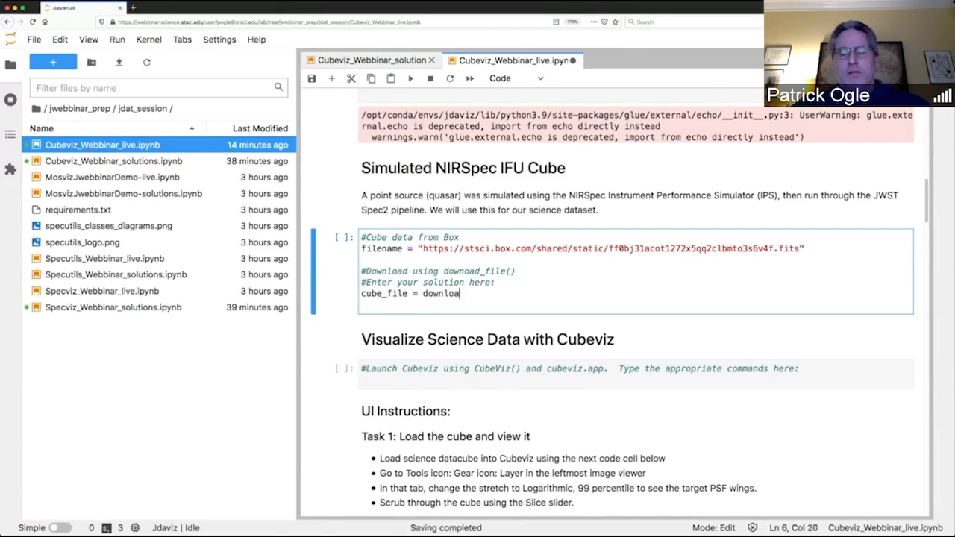
text(d_file)
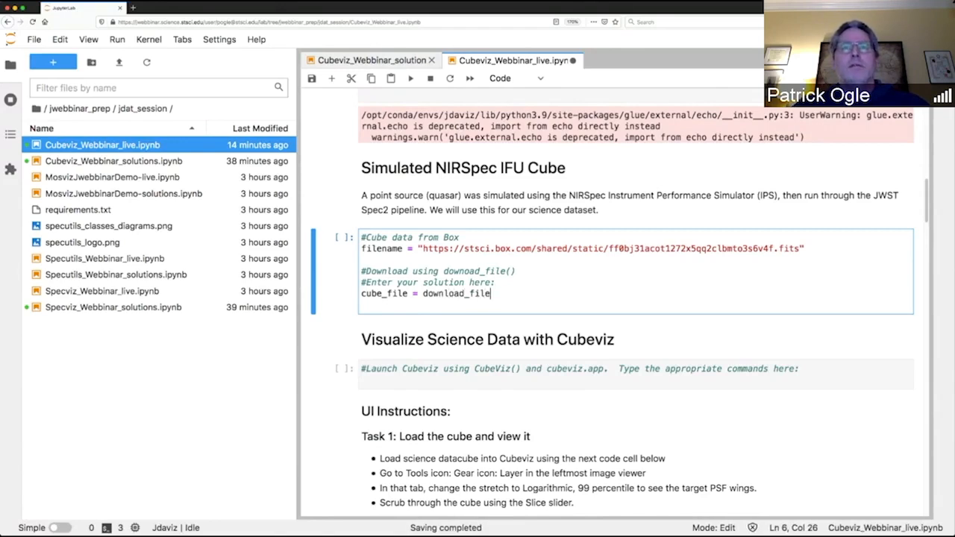
text(()
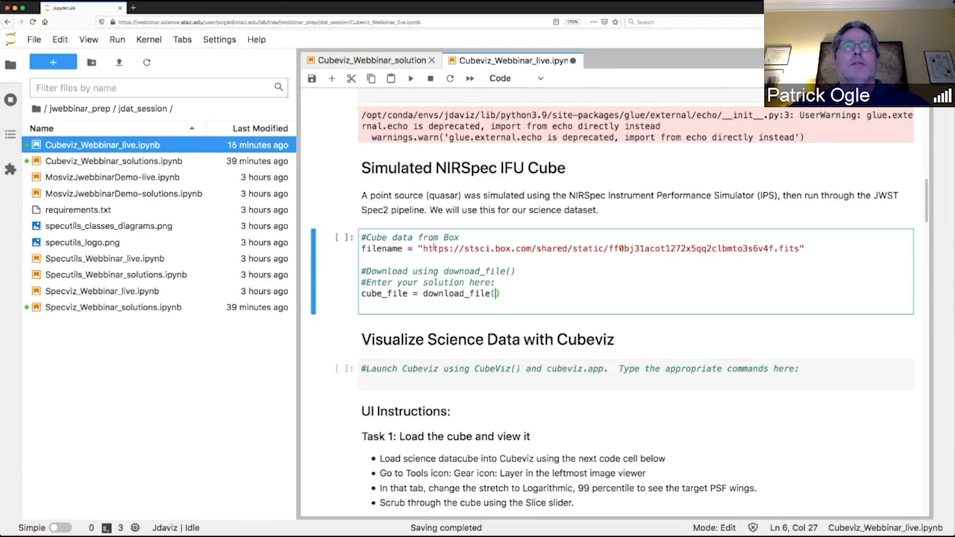
text(filen)
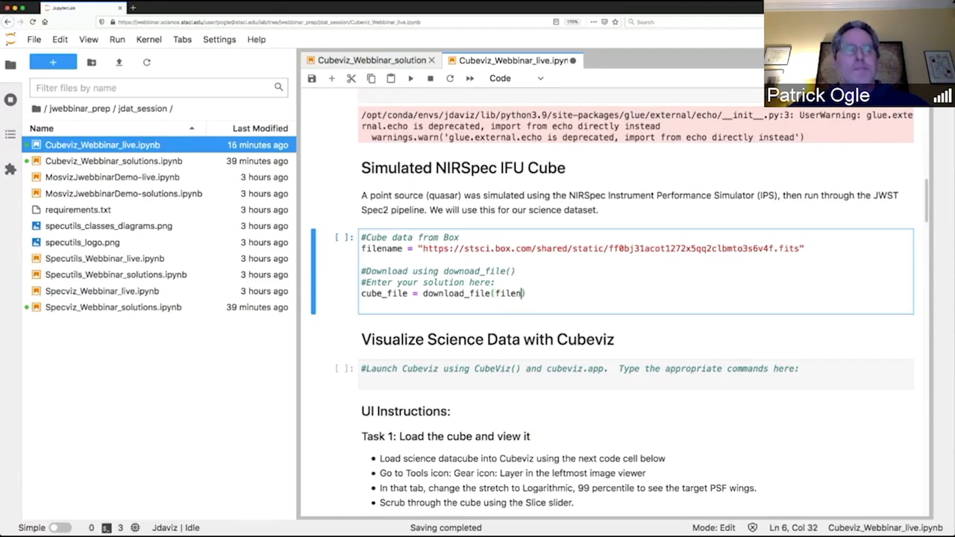
text(ame, )
text(cache)
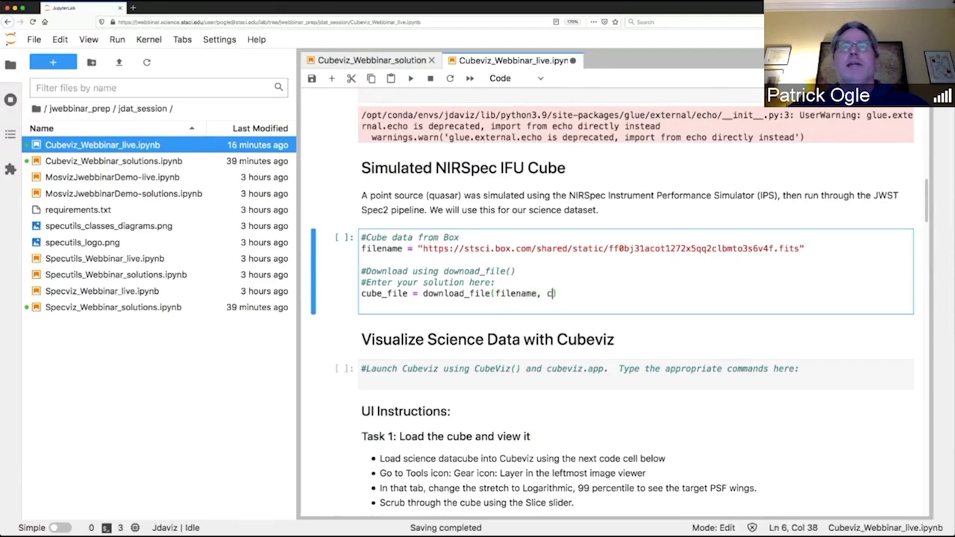
text( = True)
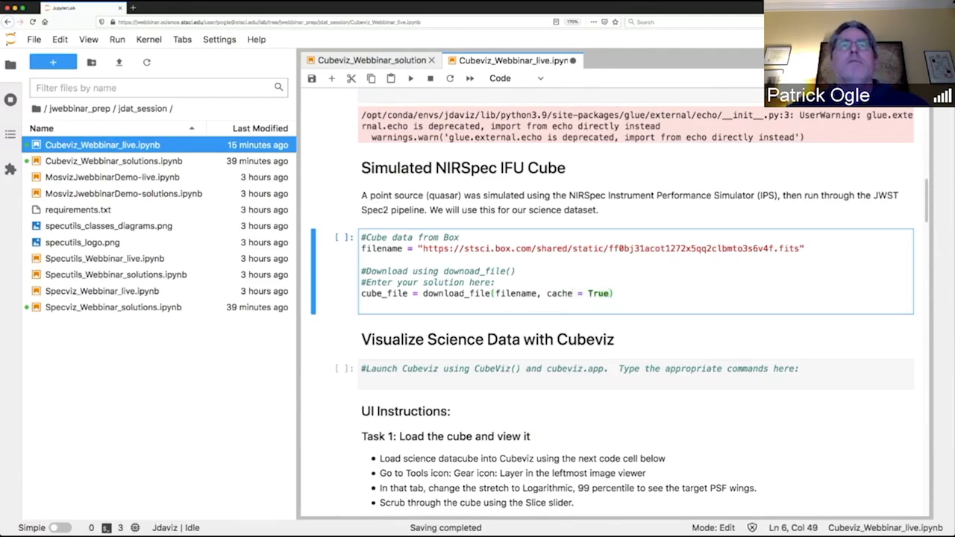
key(shift+Return)
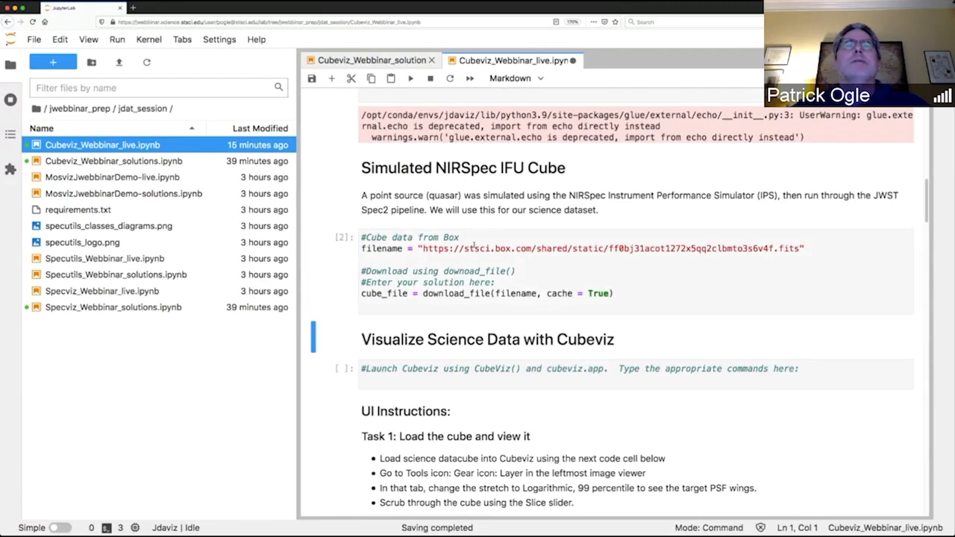
Enter cubeviz = CubeViz() in the empty cell under Visualize Science Data with Cubeviz.
scroll(470, 284, down, 1)
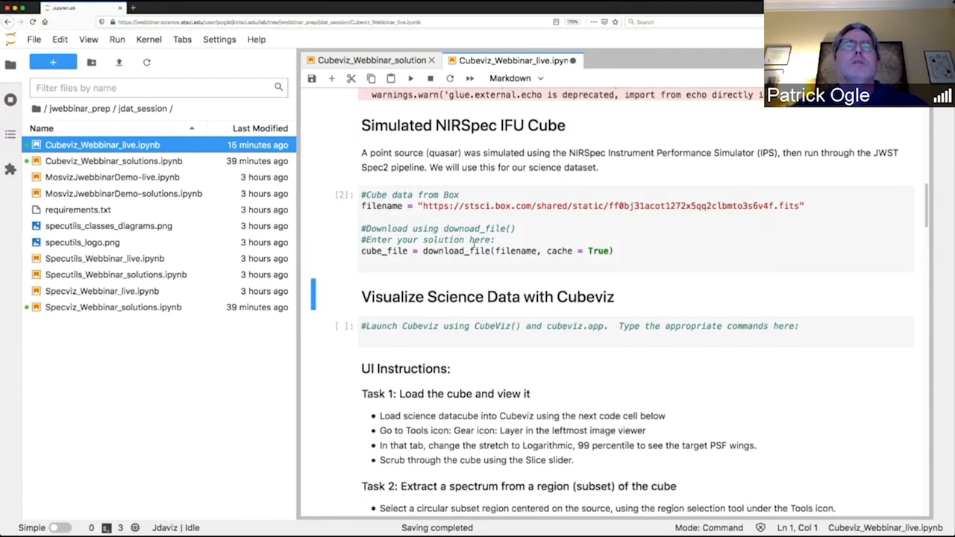
click(463, 336)
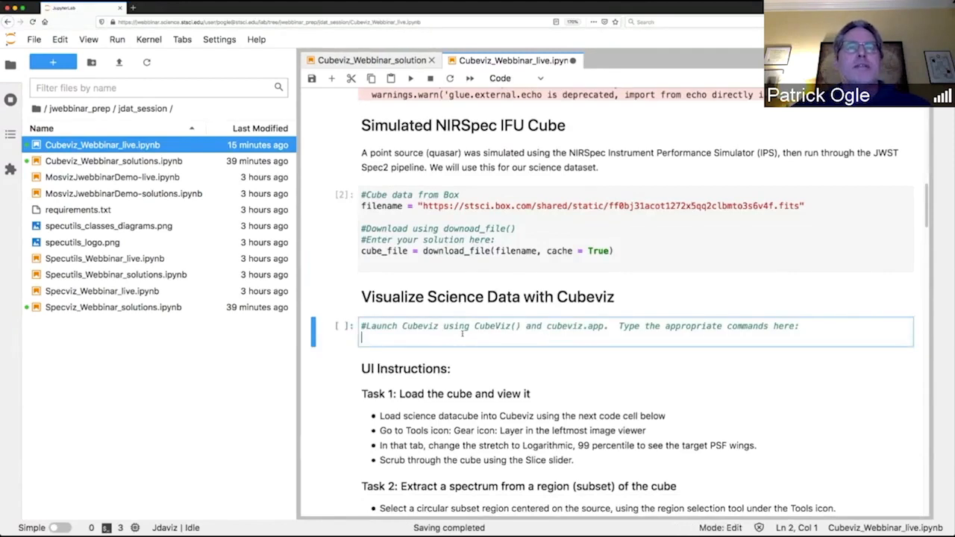
text(c)
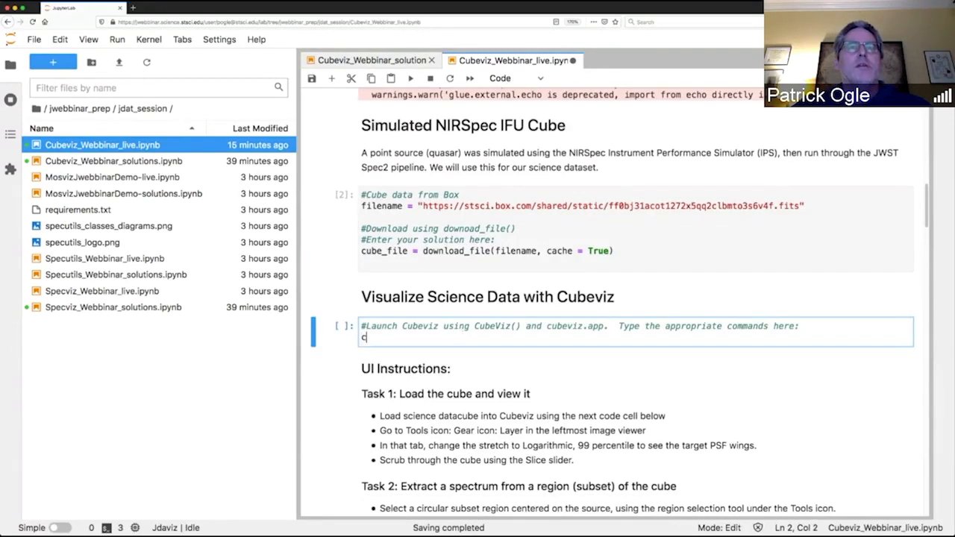
text(ubevi)
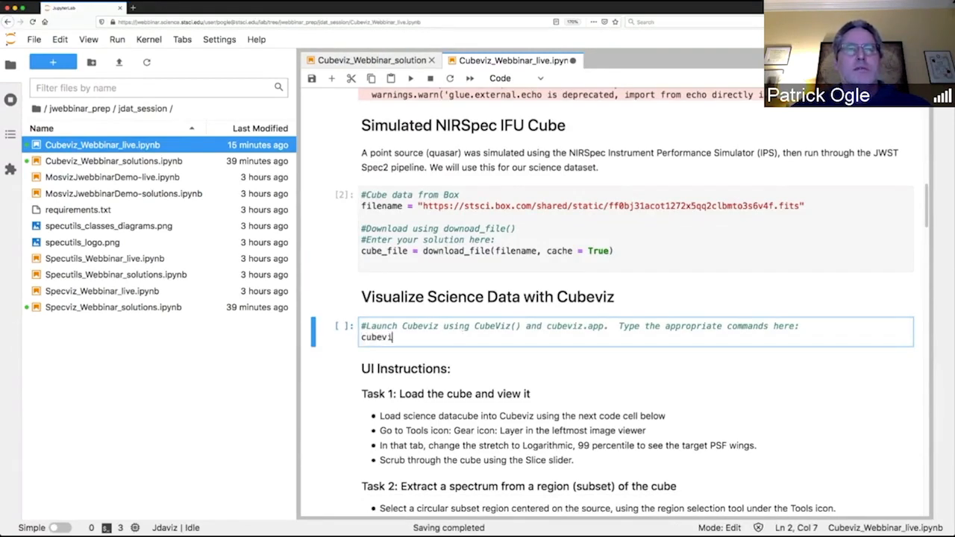
text(z = C)
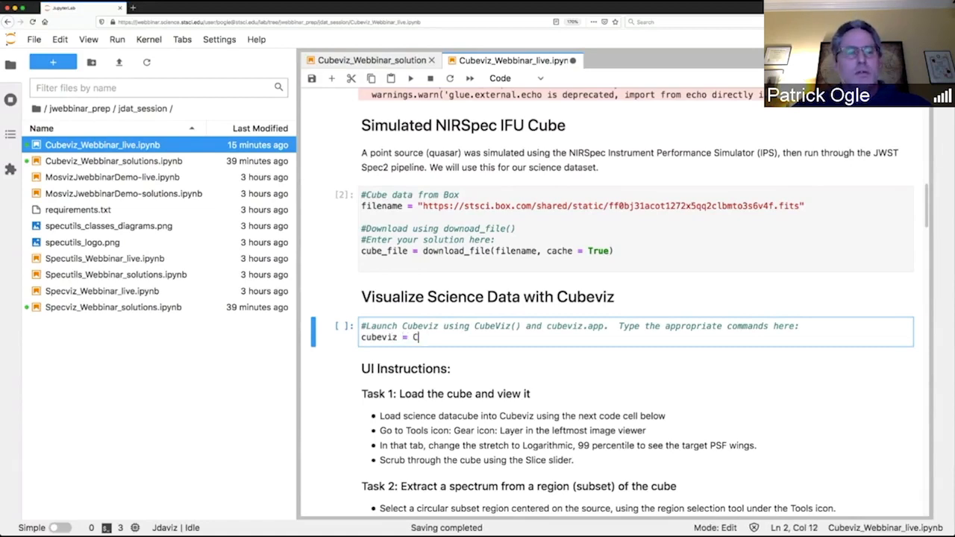
text(ubeVi)
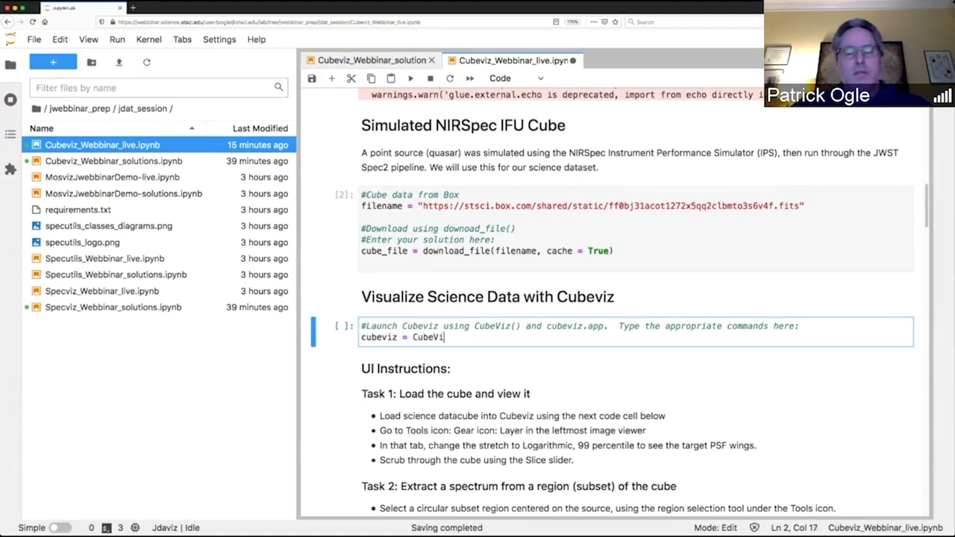
text(z())
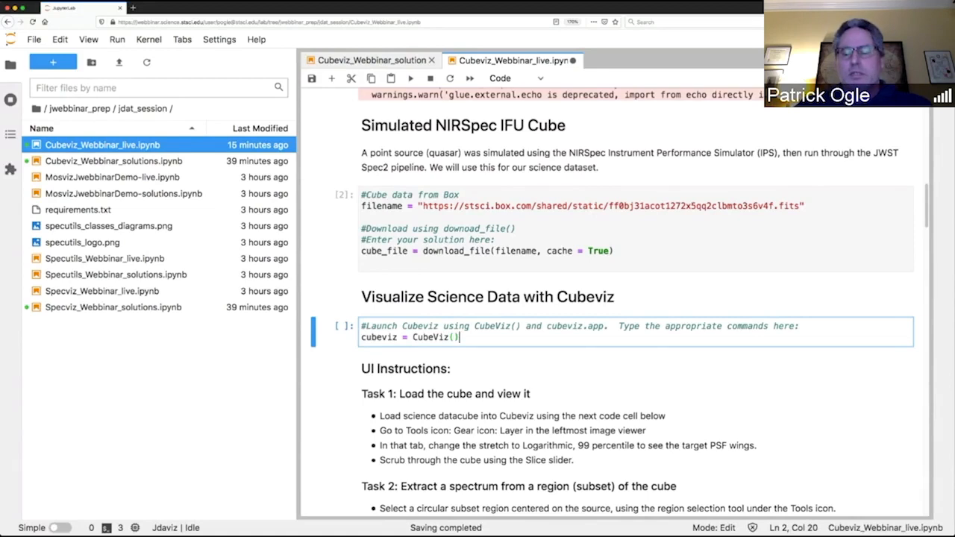
Add cubeviz.app as the second command of the launch cell and run the cell.
key(Return)
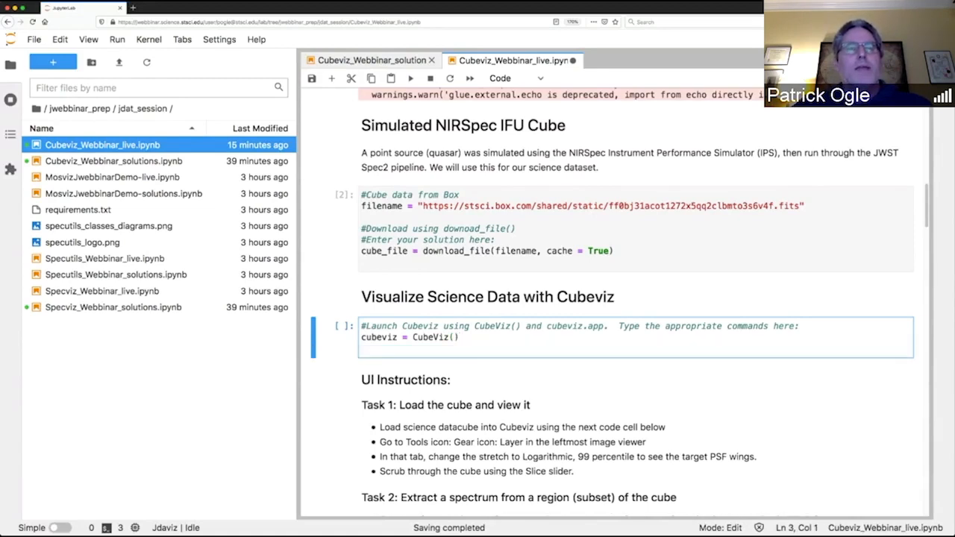
text(c)
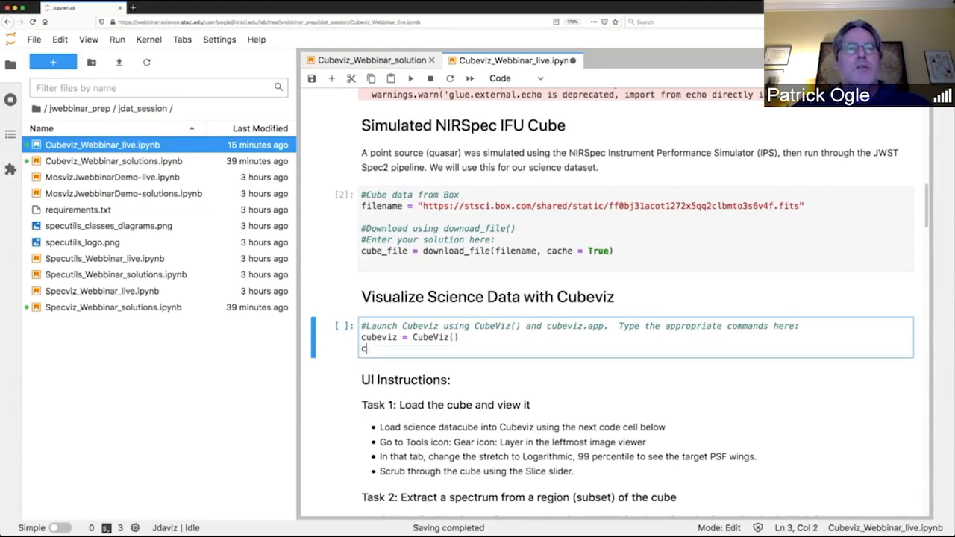
text(ubeviz.apop)
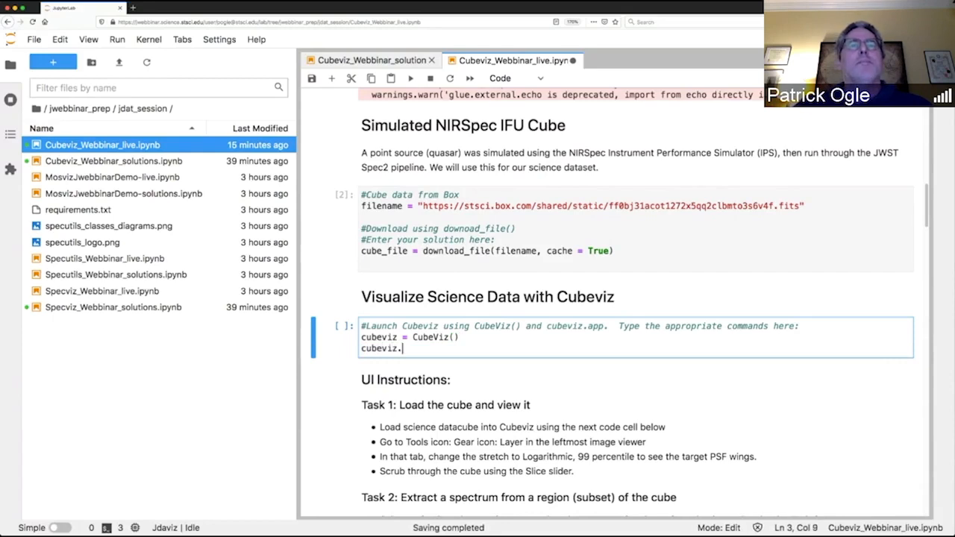
key(BackSpace)
key(BackSpace)
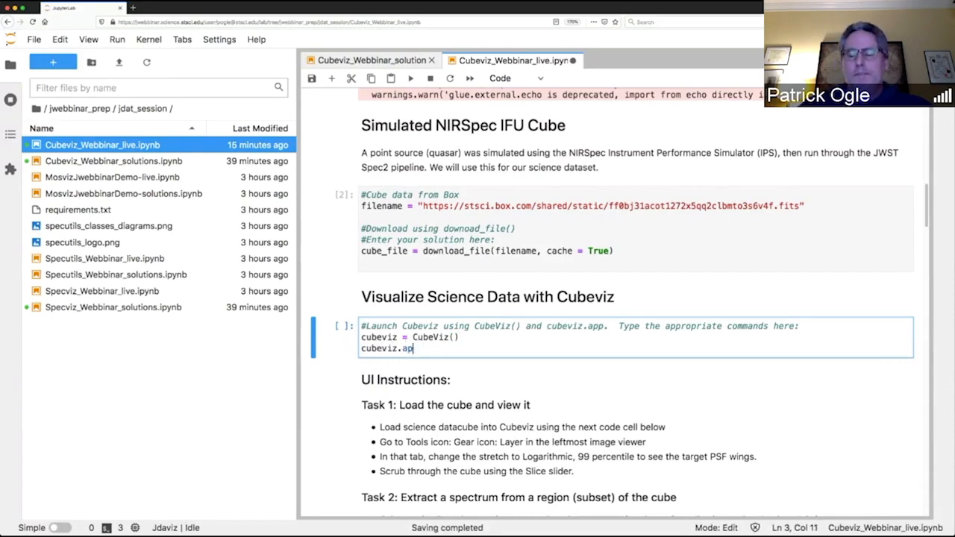
text(p)
key(shift+Return)
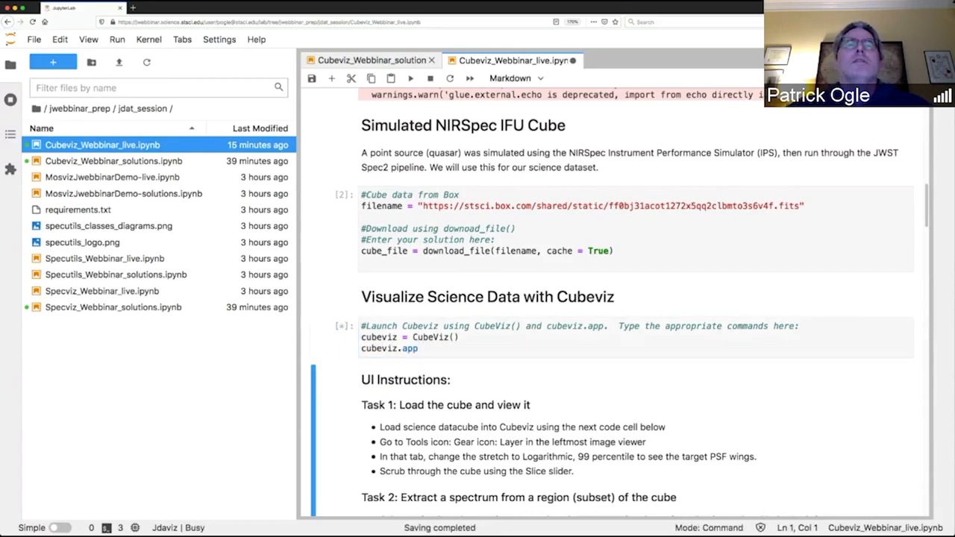
Hide the file browser to give the notebook and the Cubeviz viewers the full width.
scroll(509, 330, down, 1)
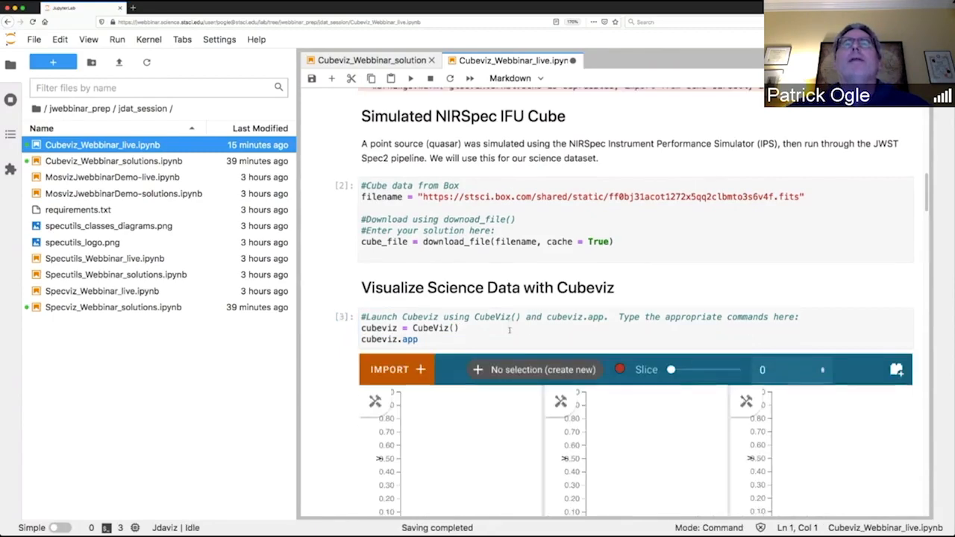
scroll(510, 333, down, 1)
click(510, 333)
scroll(509, 333, down, 3)
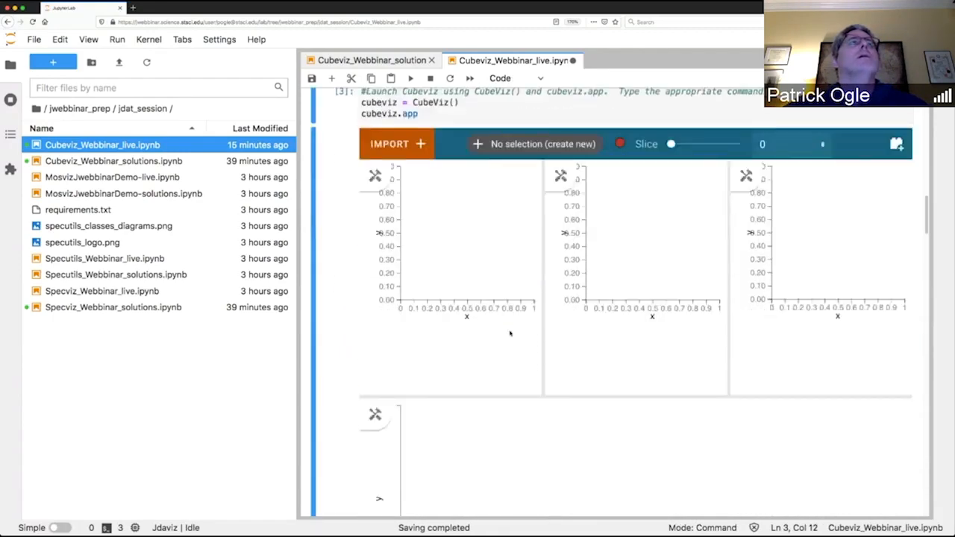
scroll(509, 333, up, 1)
click(12, 67)
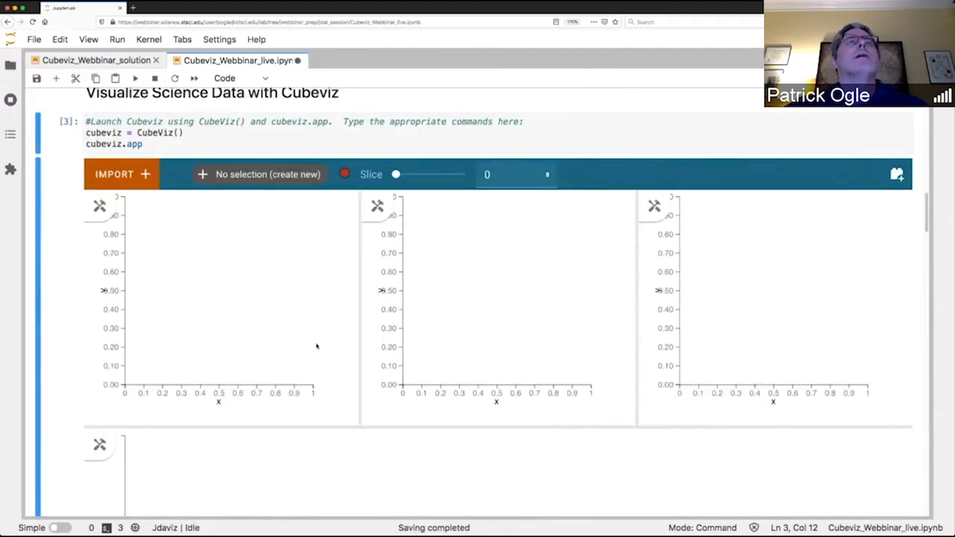
Examine the Cubeviz viewer layout and read the UI instructions for Tasks 1 to 5, down to the Load Cube into Cubeviz section.
scroll(539, 431, up, 1)
scroll(539, 430, down, 1)
scroll(539, 430, up, 1)
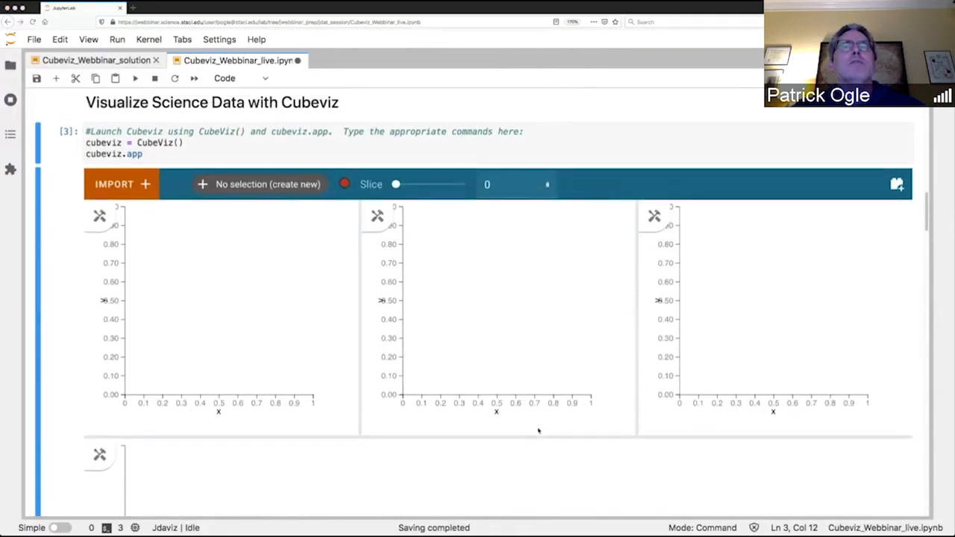
scroll(539, 430, down, 5)
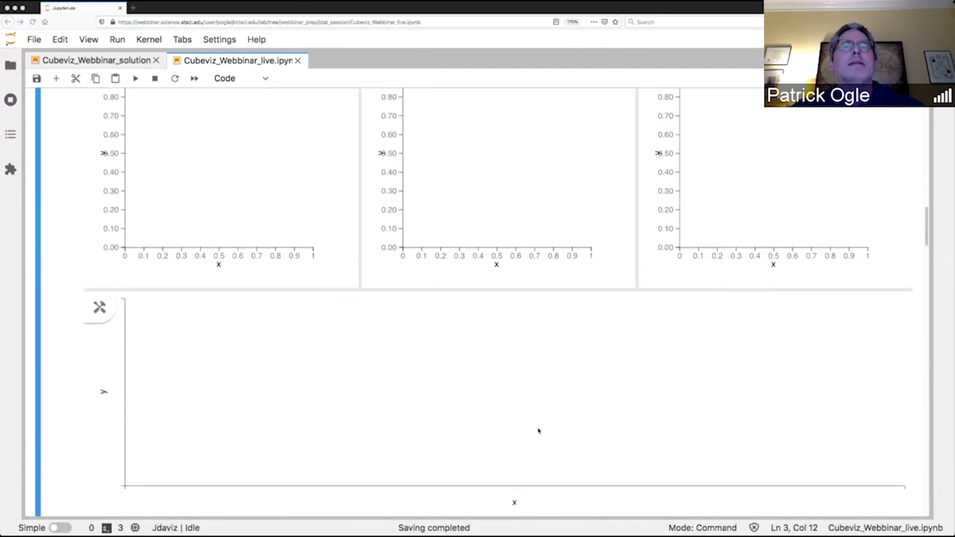
scroll(539, 431, down, 6)
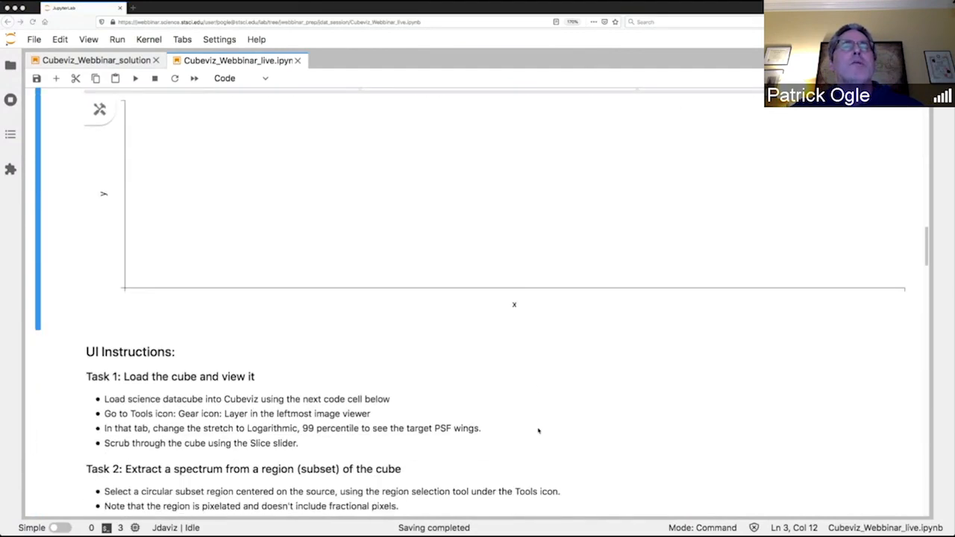
scroll(539, 430, down, 3)
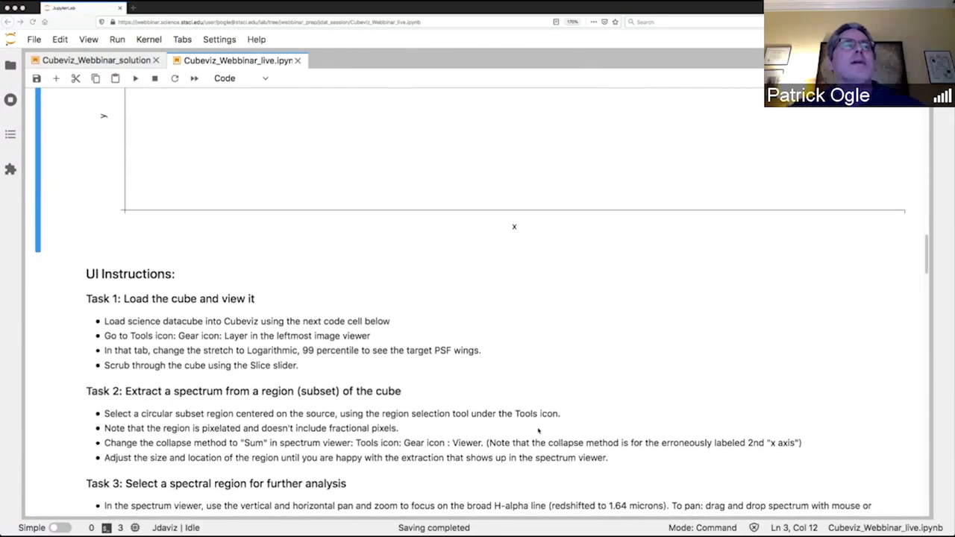
scroll(539, 431, down, 4)
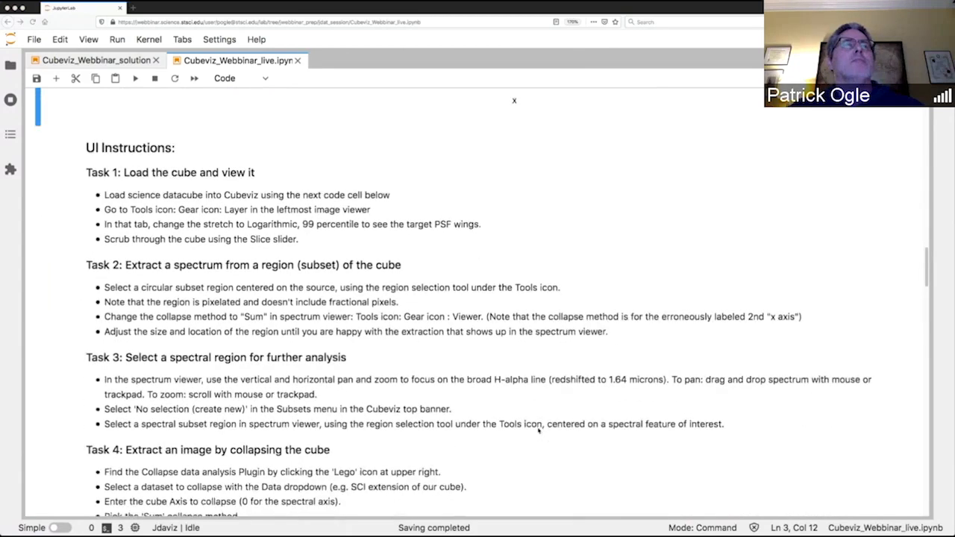
scroll(539, 431, down, 2)
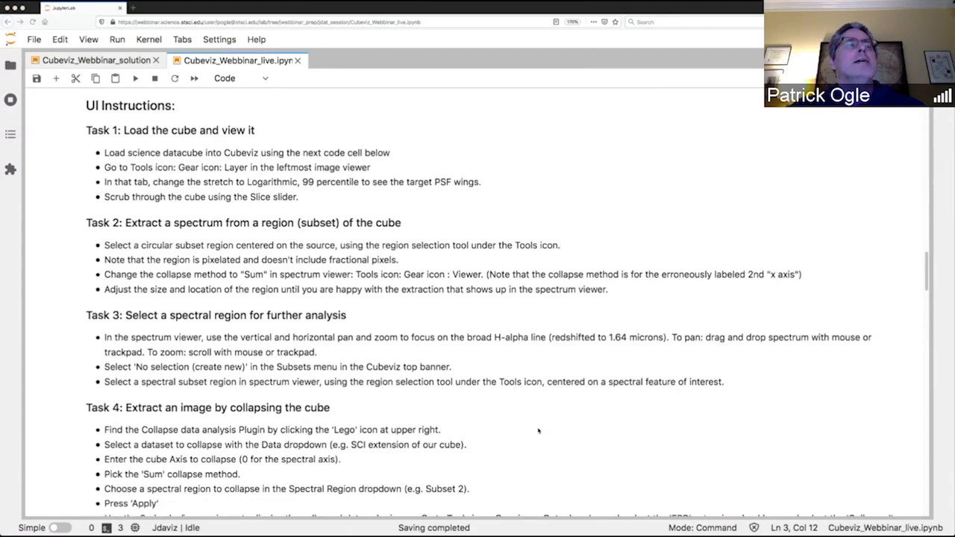
scroll(538, 431, down, 1)
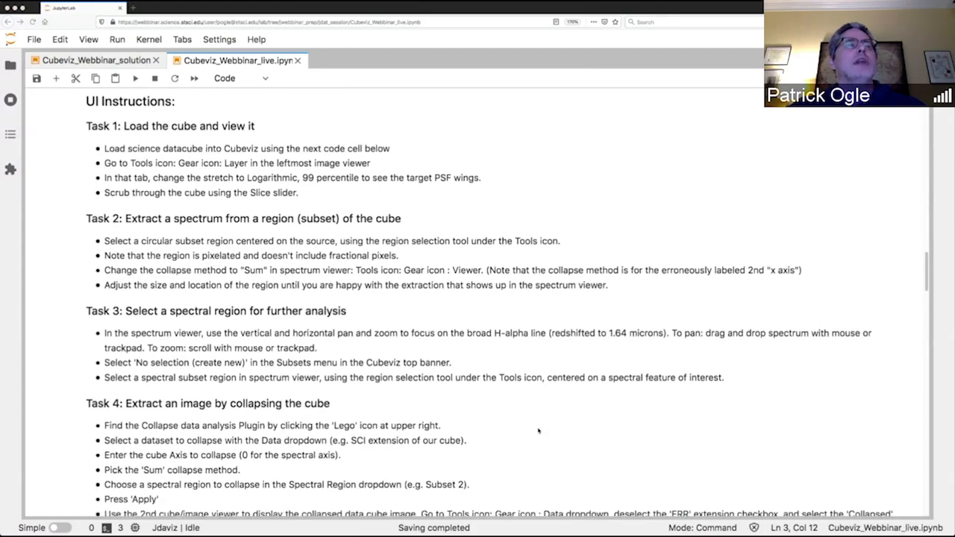
scroll(538, 430, down, 3)
scroll(538, 430, down, 3)
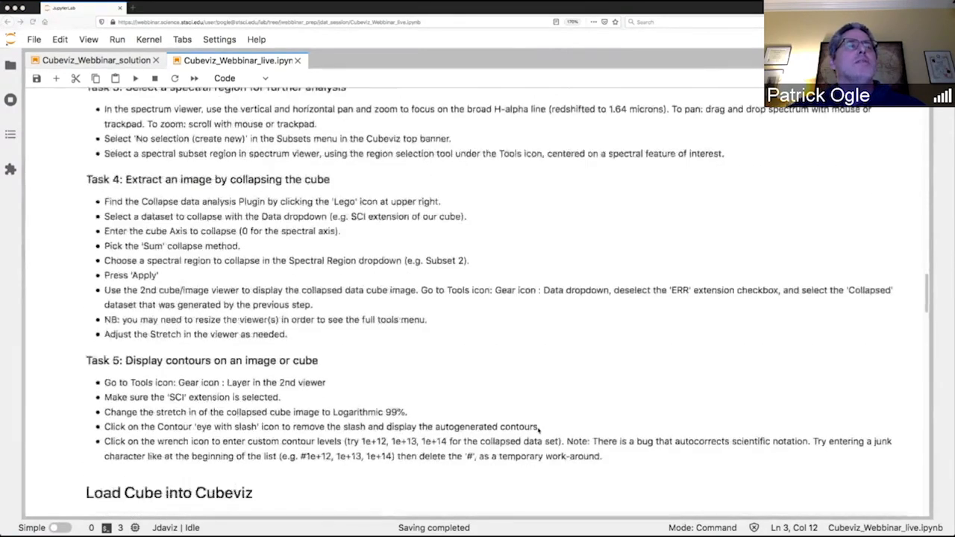
scroll(538, 431, down, 3)
scroll(538, 431, up, 1)
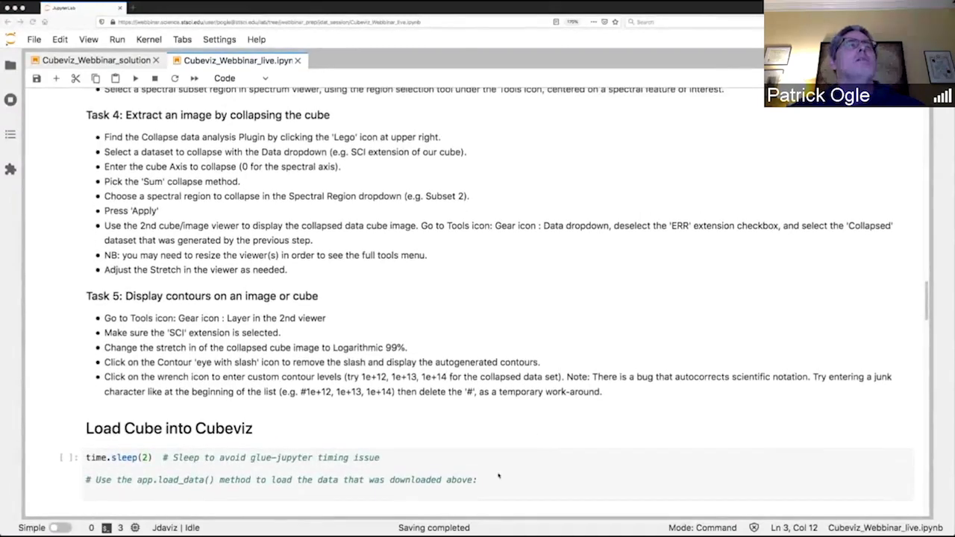
Write the call cubeviz.app.load_data() on the empty line of the Load Cube into Cubeviz cell.
scroll(499, 475, down, 8)
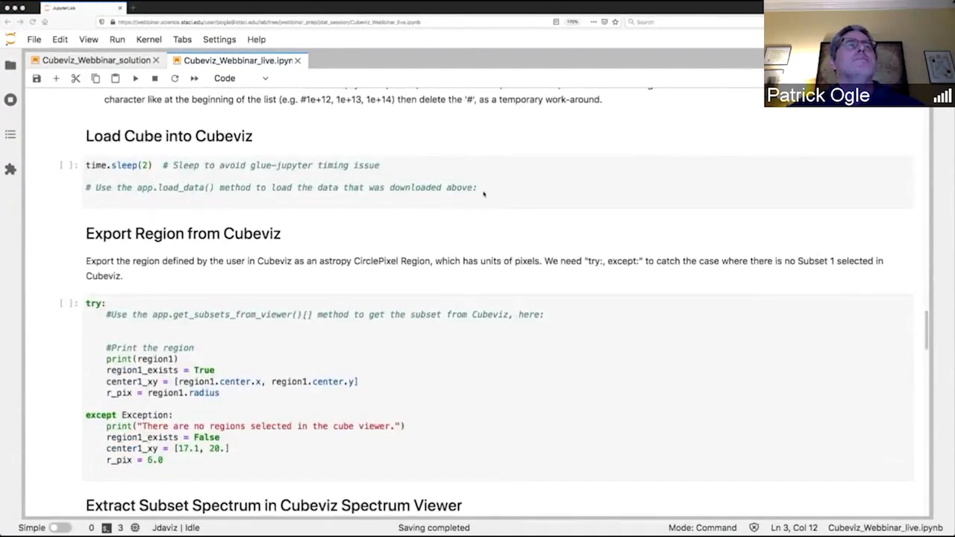
click(471, 197)
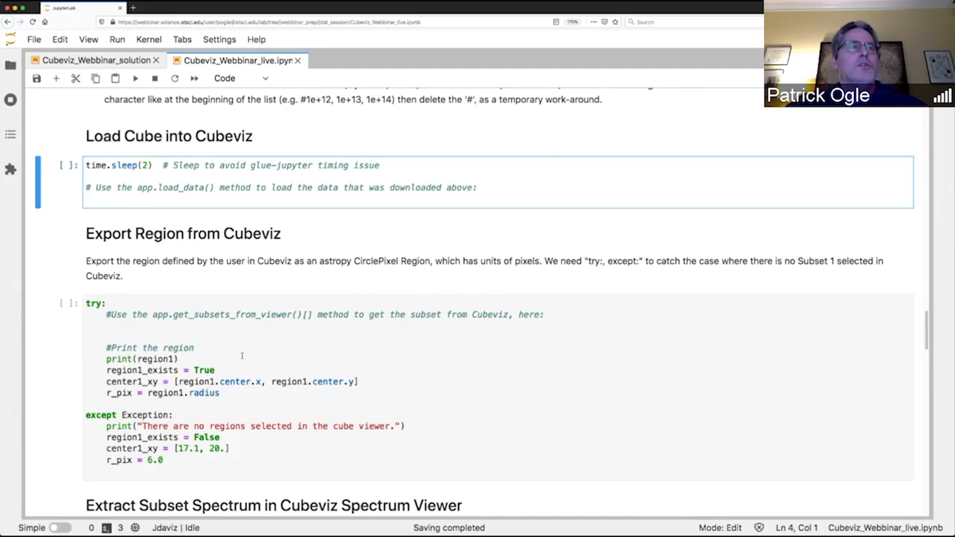
text(cube)
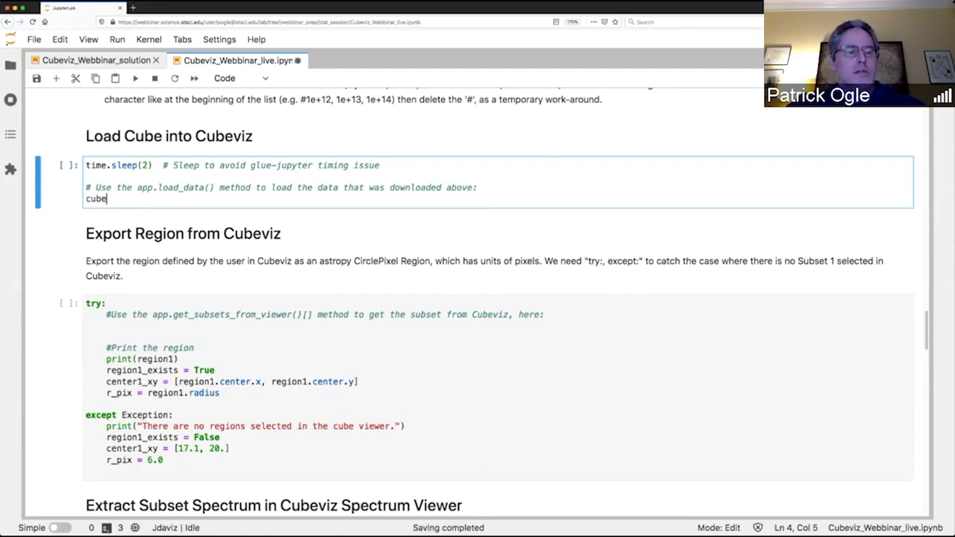
text(viz.a)
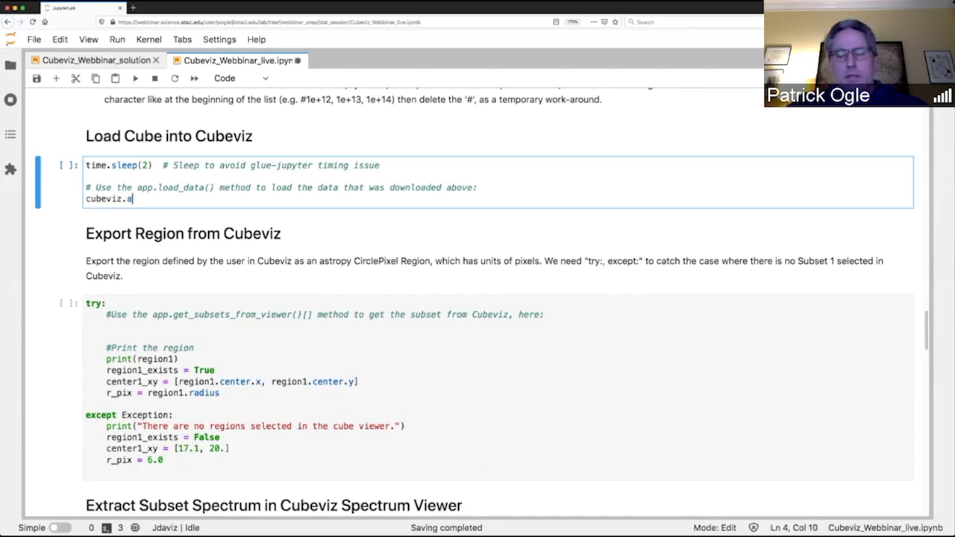
text(p.load)
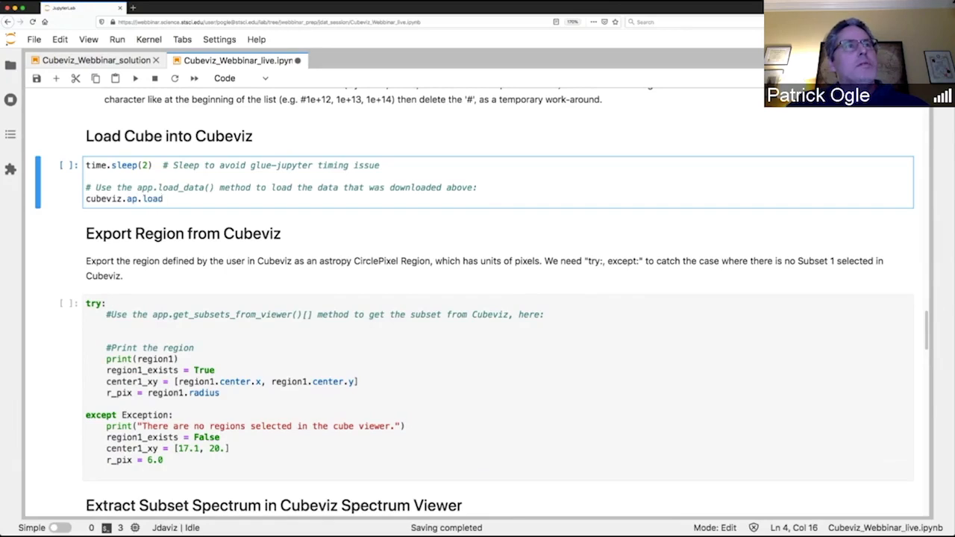
key(BackSpace)
key(BackSpace)
key(BackSpace)
key(BackSpace)
key(BackSpace)
text(p.load)
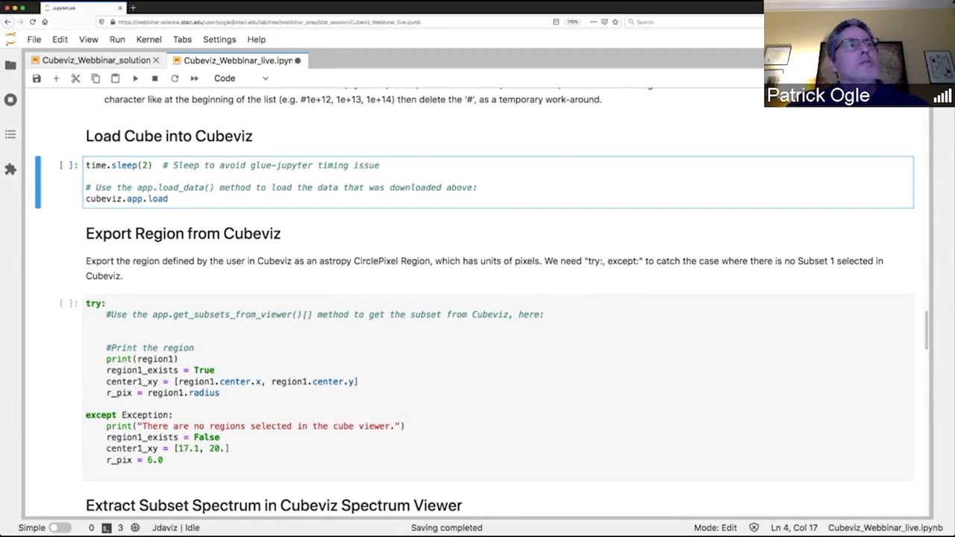
text(_data)
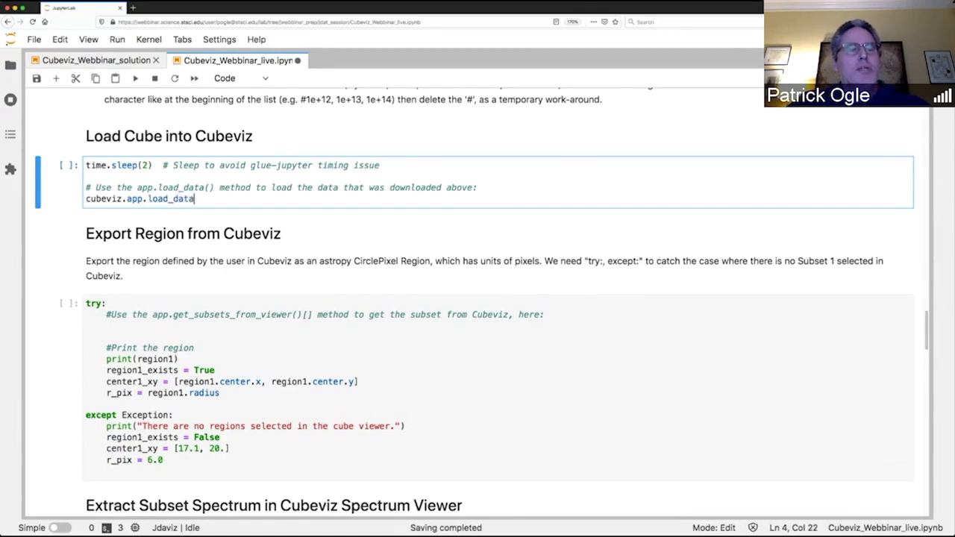
text((cubef)
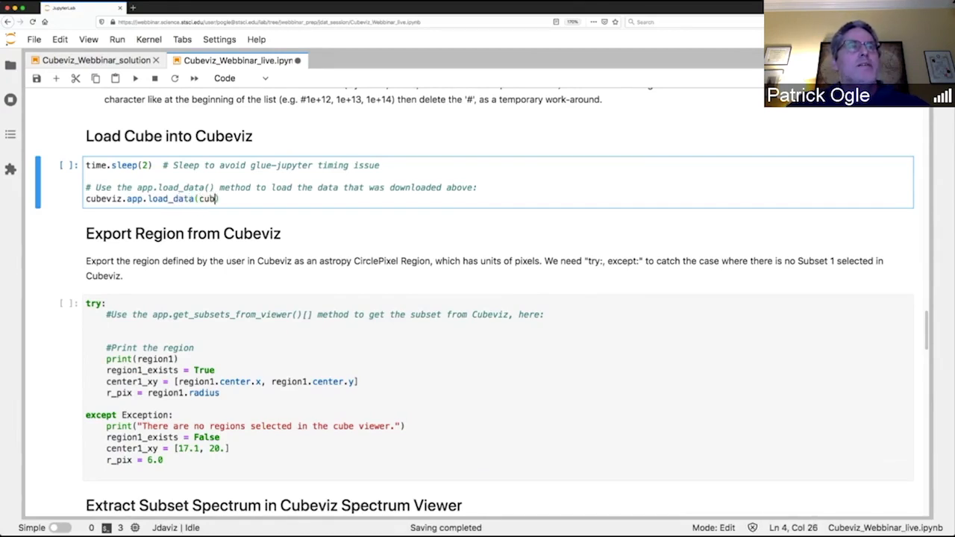
Pass cube_file as the argument of the load_data call and run the cell.
key(BackSpace)
text(_file)
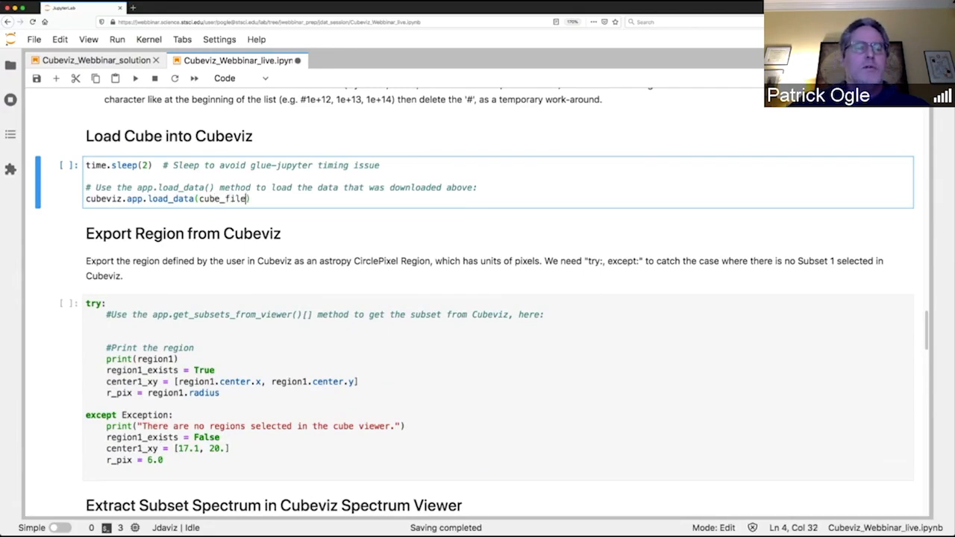
click(302, 187)
key(shift+Return)
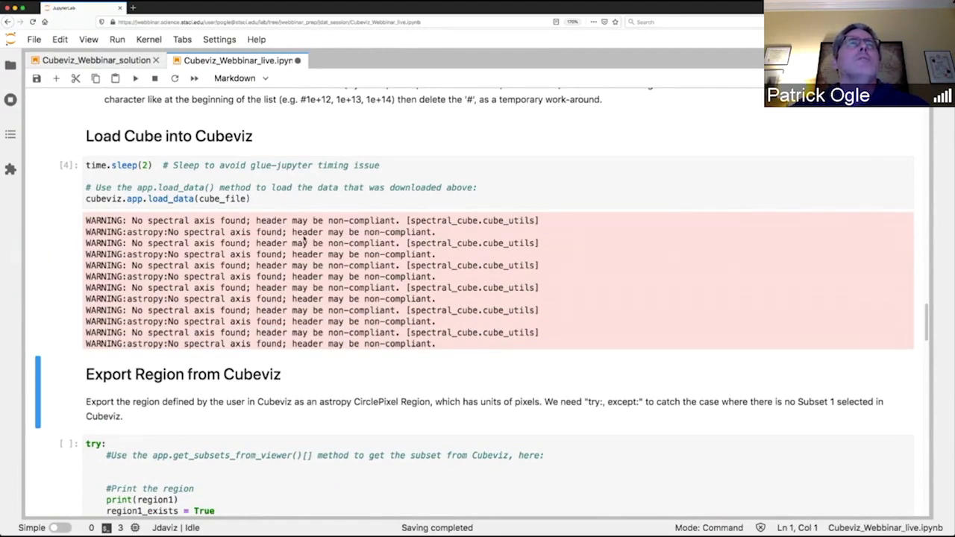
Return to the Cubeviz viewers and check which cube extensions are listed in the first image viewer's data settings.
scroll(305, 239, up, 10)
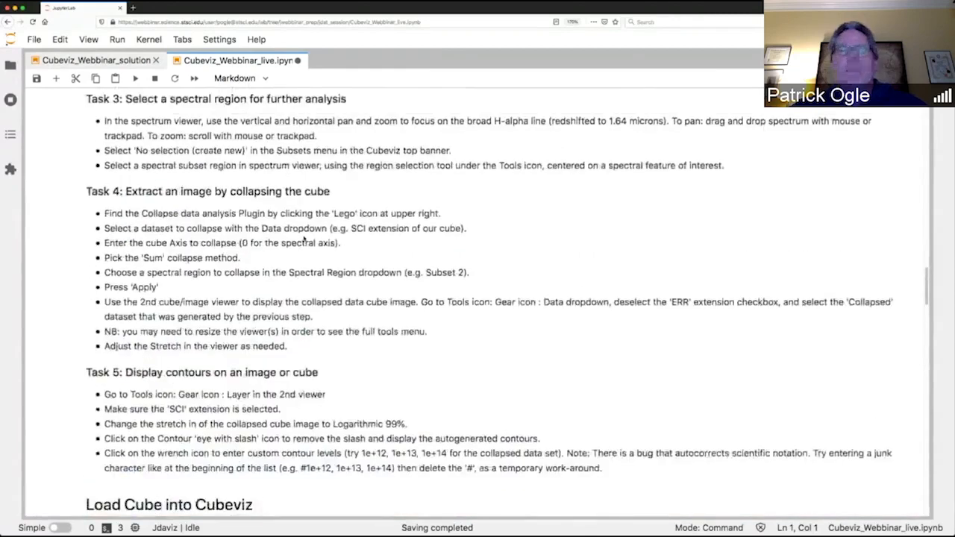
scroll(305, 239, up, 15)
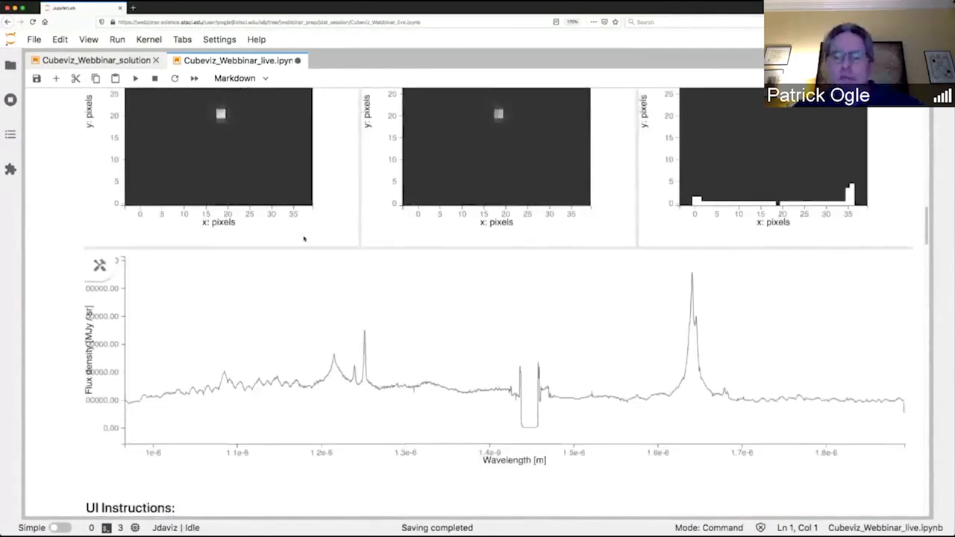
scroll(304, 239, up, 1)
click(335, 425)
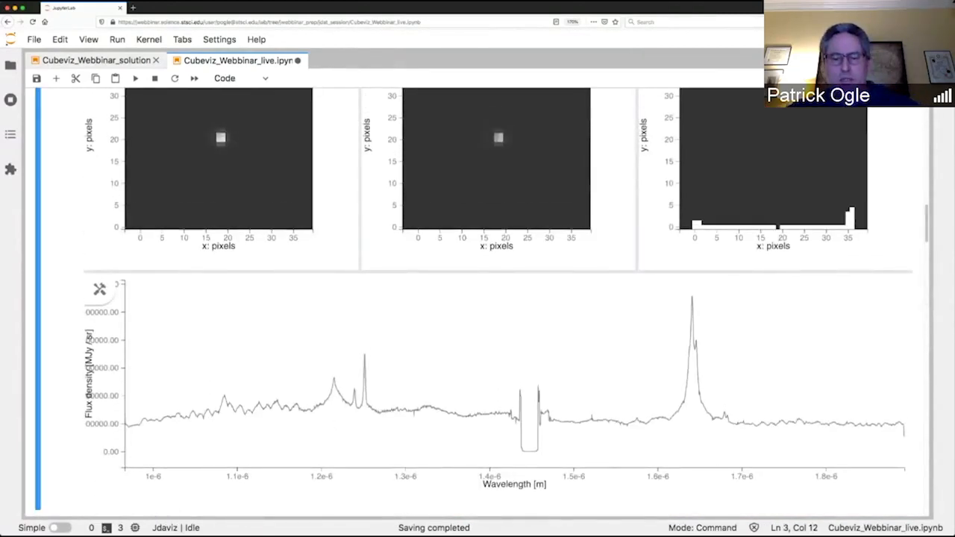
scroll(114, 164, up, 4)
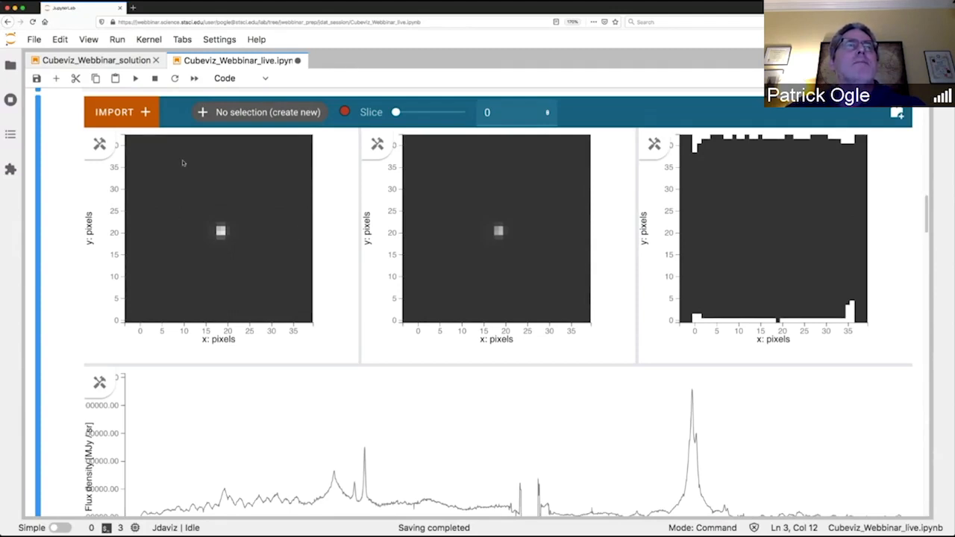
click(100, 150)
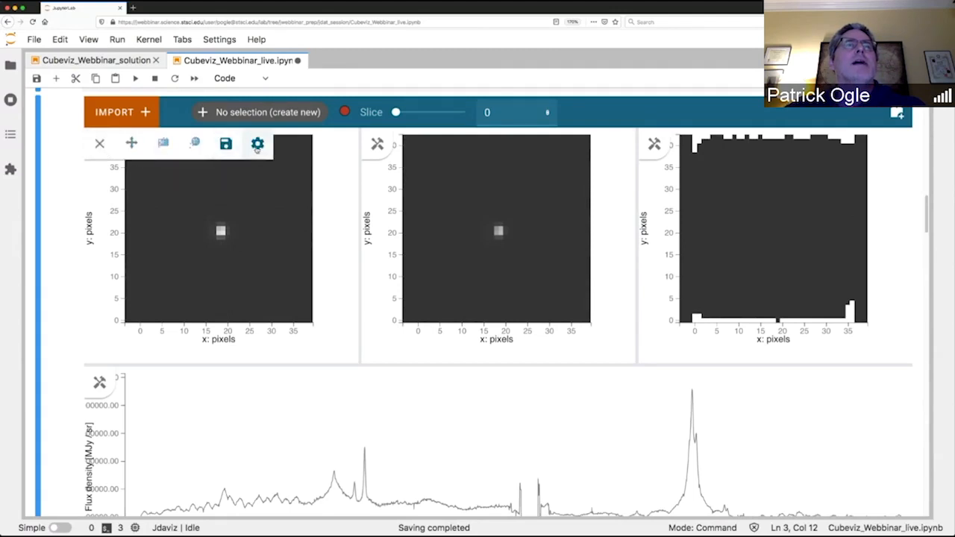
click(257, 145)
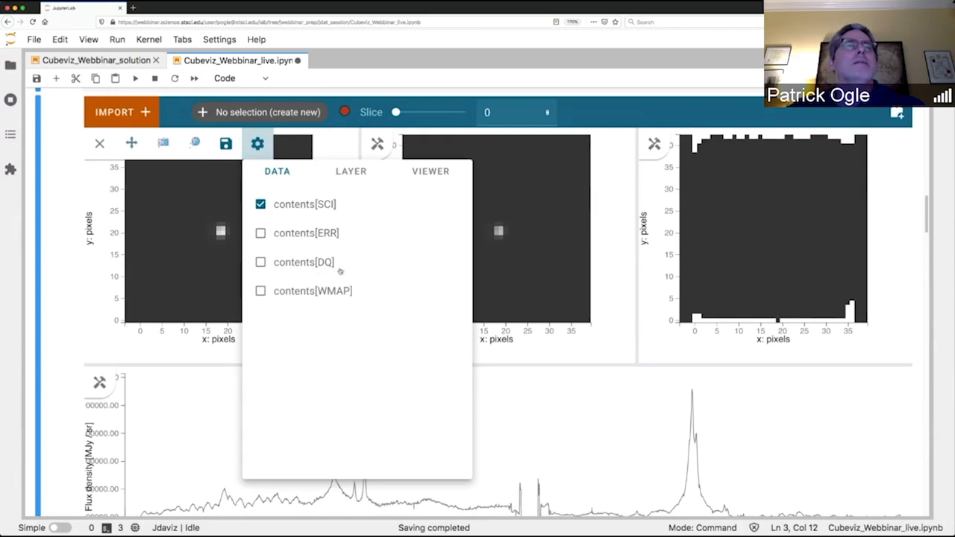
click(263, 205)
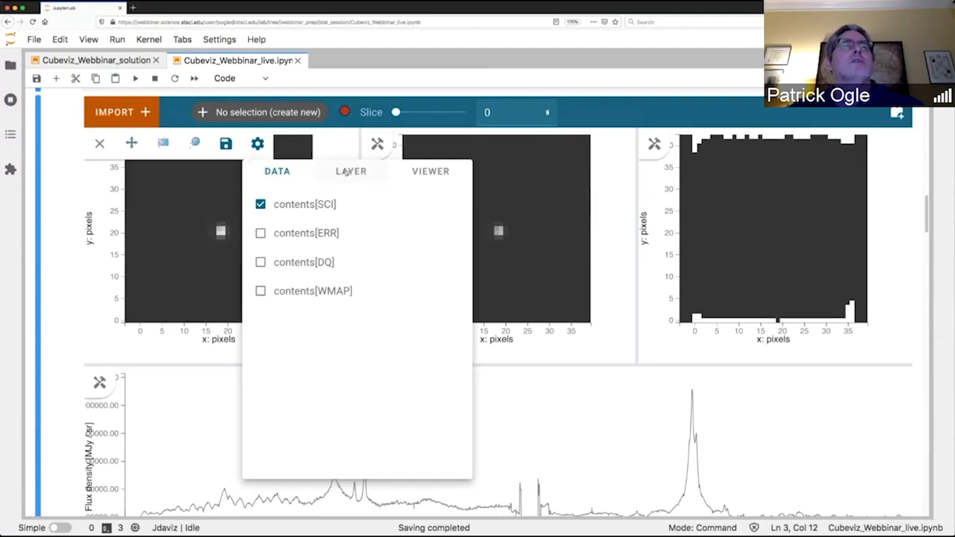
Set the stretch of the contents[SCI] layer in the first image viewer to Logarithmic.
click(347, 172)
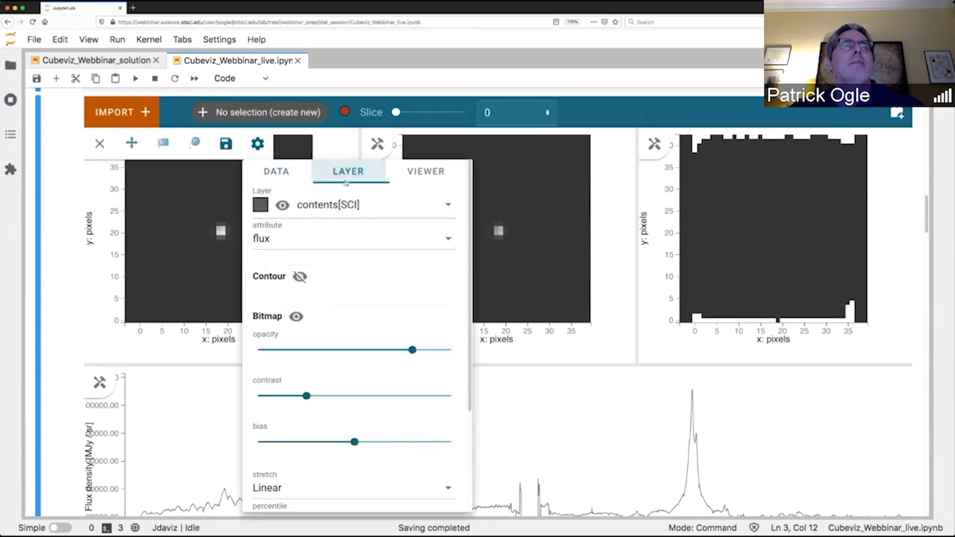
scroll(374, 257, down, 1)
scroll(375, 256, down, 3)
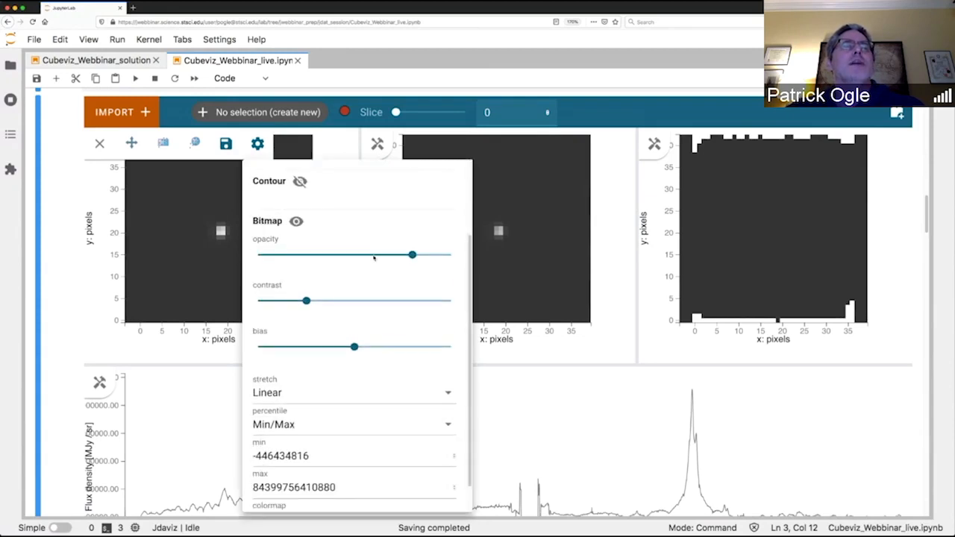
click(449, 384)
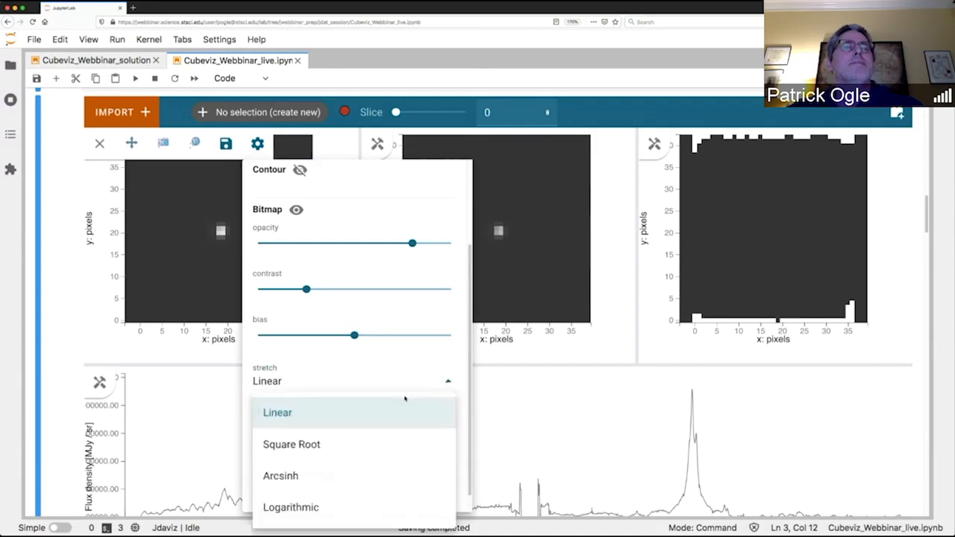
click(302, 507)
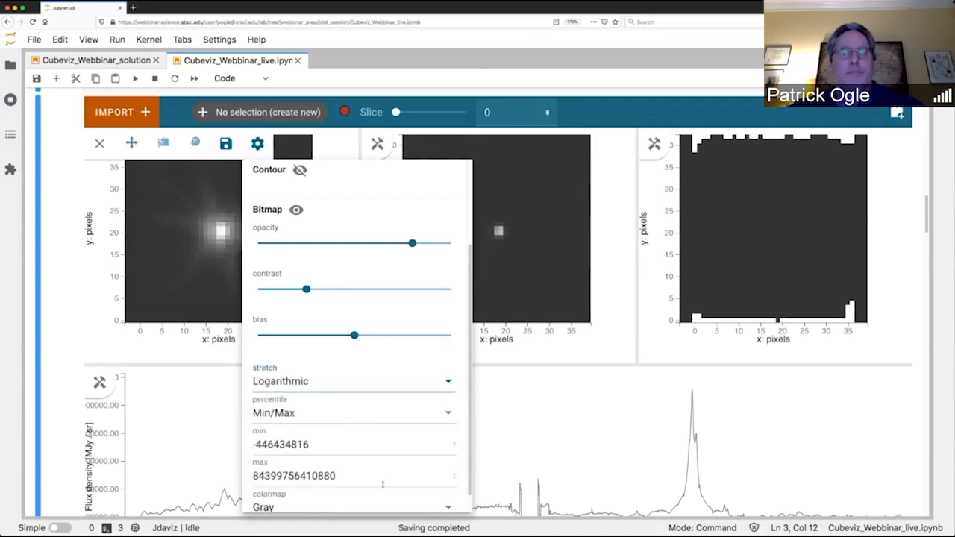
Set the percentile of the contents[SCI] layer to 99% and close the viewer's tools.
scroll(396, 451, down, 1)
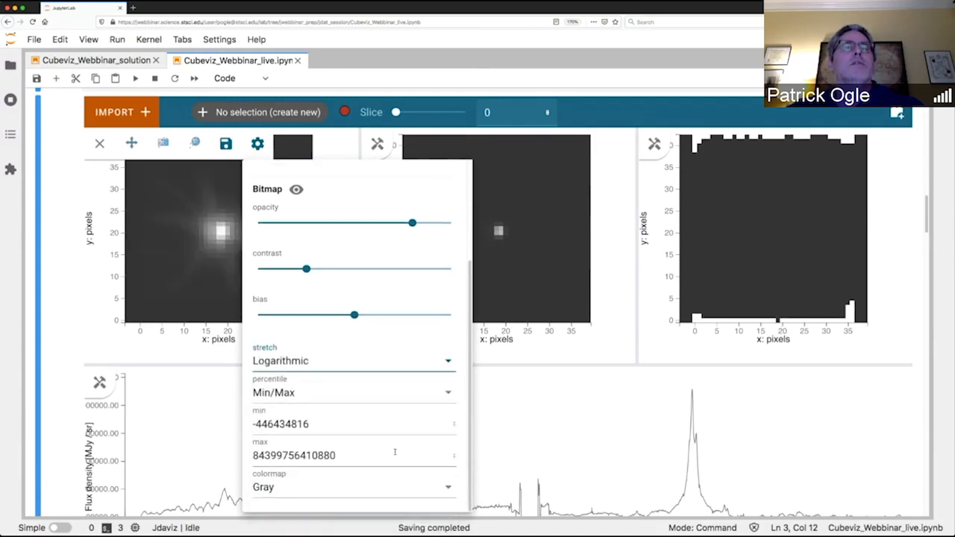
click(451, 394)
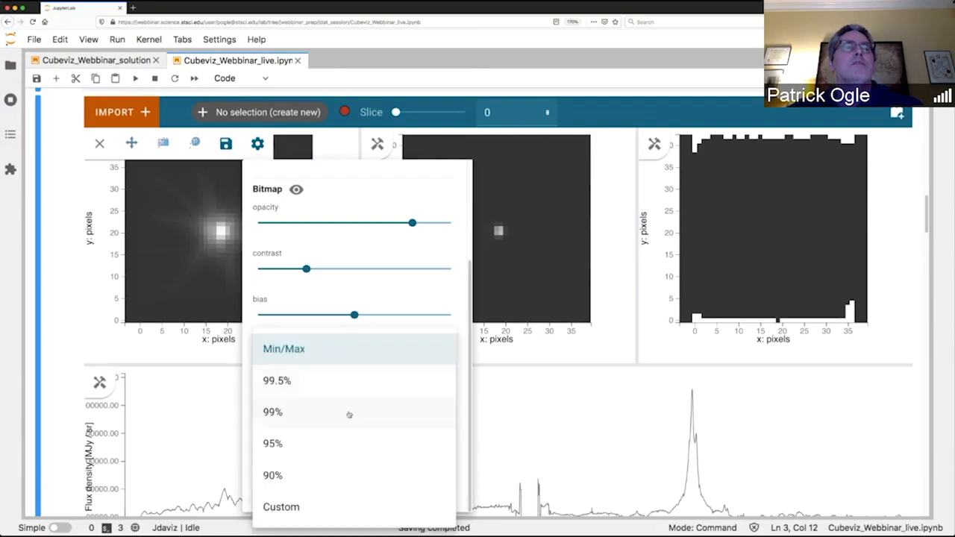
click(273, 413)
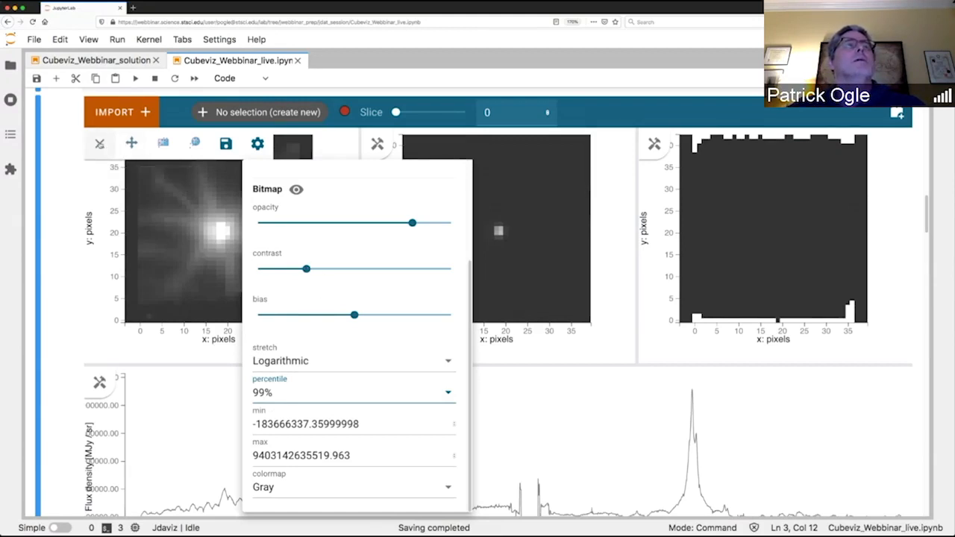
click(99, 143)
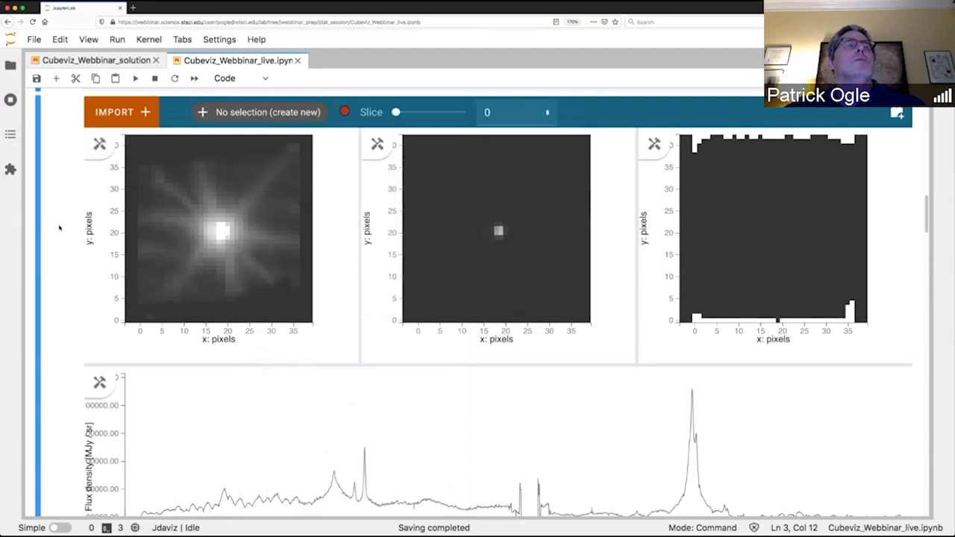
Scrub through the cube's slices up to 1222 and back to 774, ending at slice 777.
scroll(72, 279, down, 6)
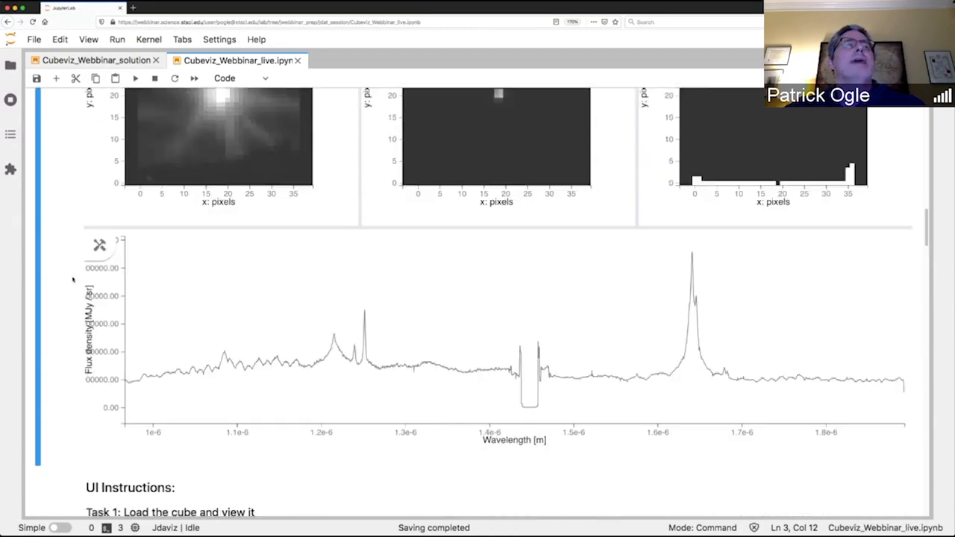
scroll(72, 279, down, 4)
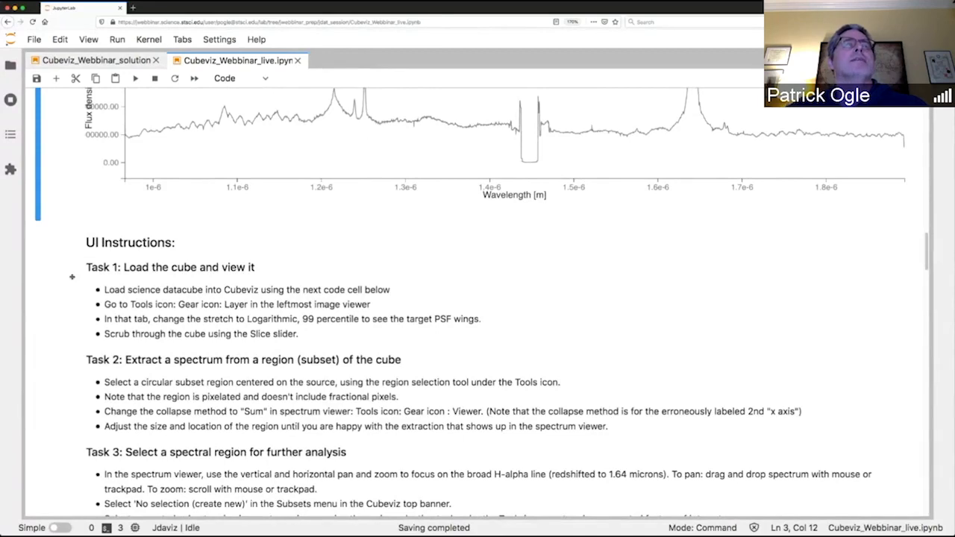
scroll(73, 277, up, 9)
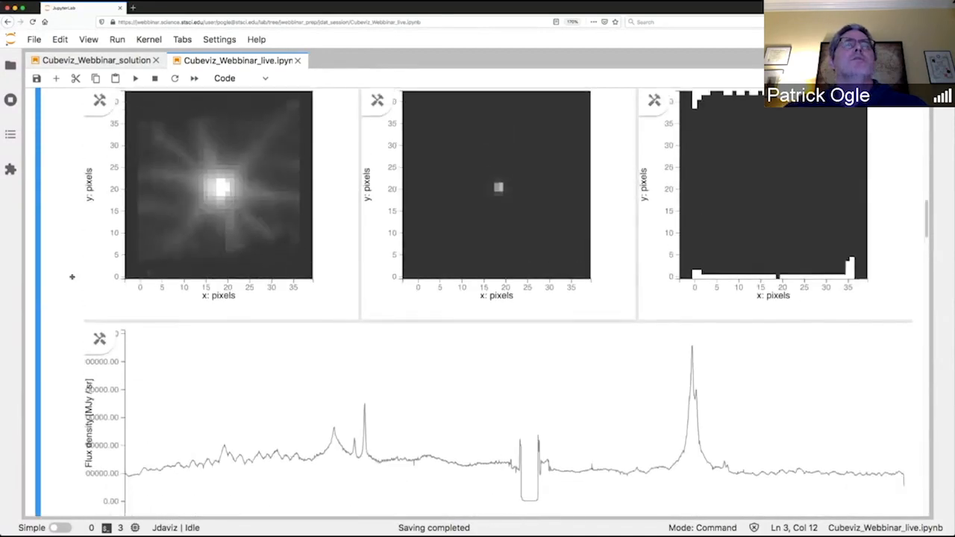
scroll(72, 277, up, 2)
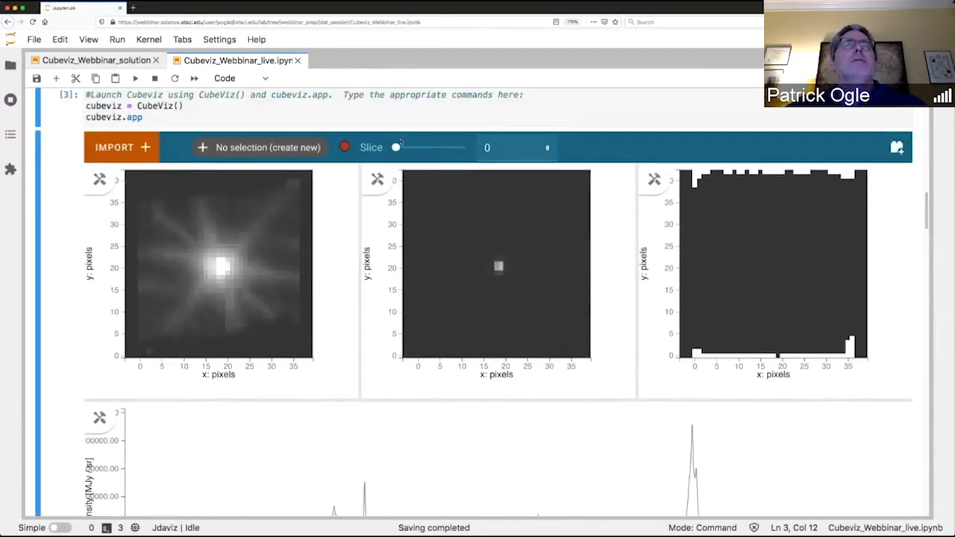
drag(396, 147, 417, 147)
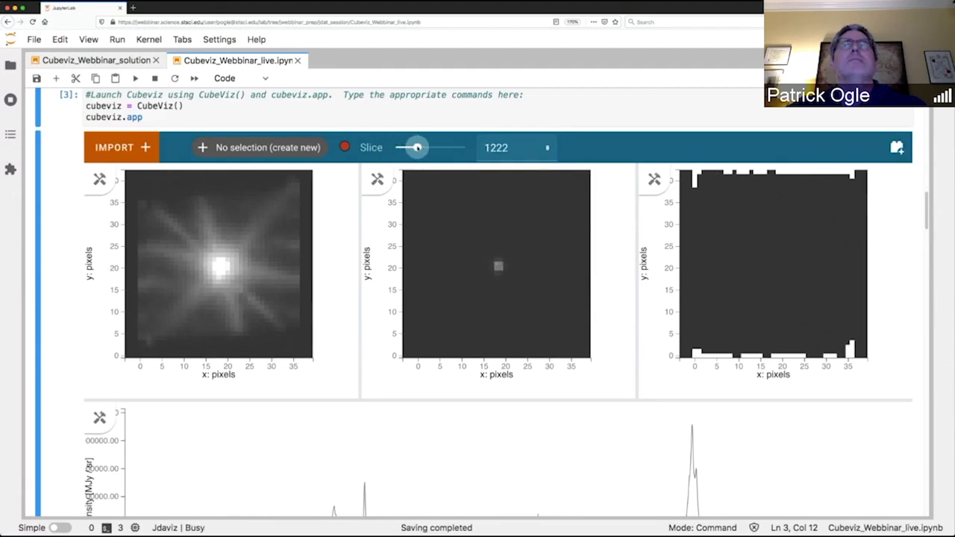
drag(418, 147, 409, 147)
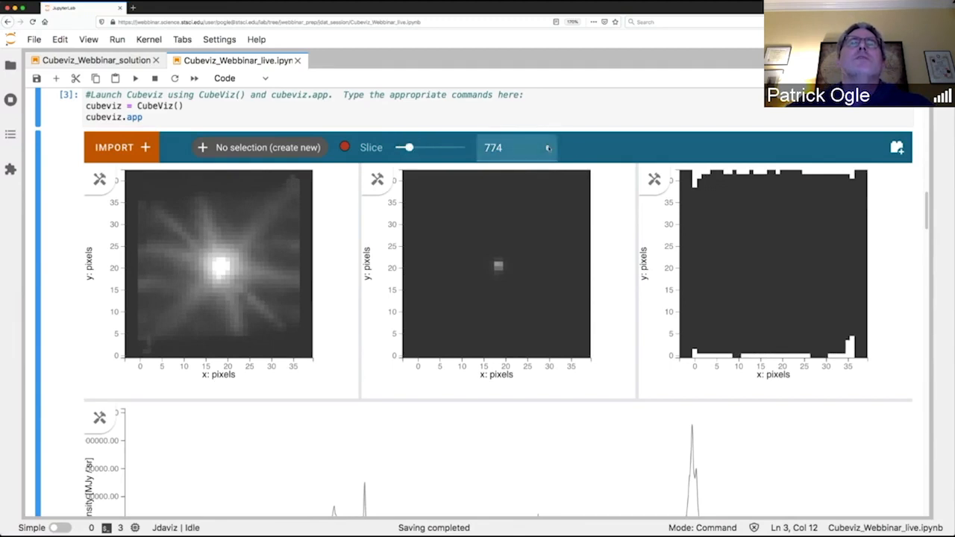
click(549, 148)
click(548, 147)
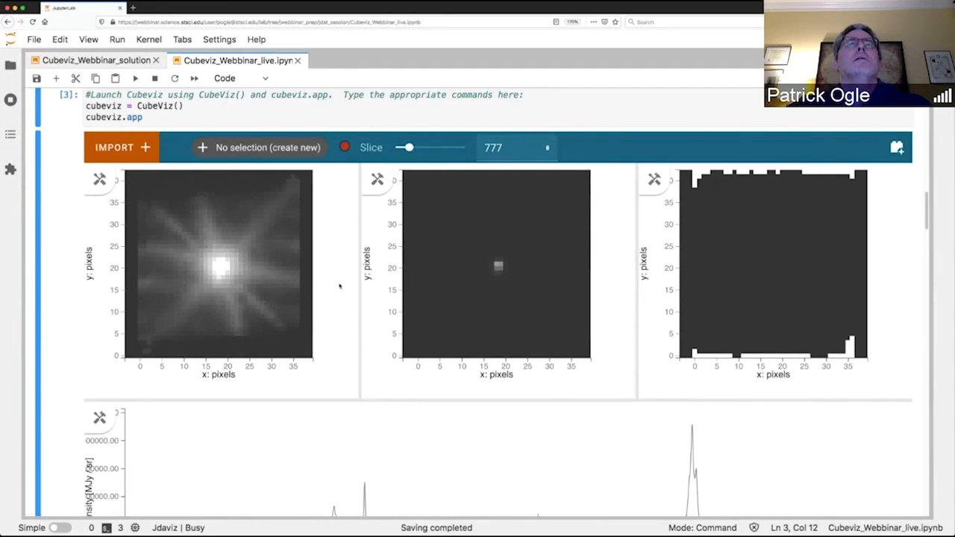
scroll(340, 286, down, 3)
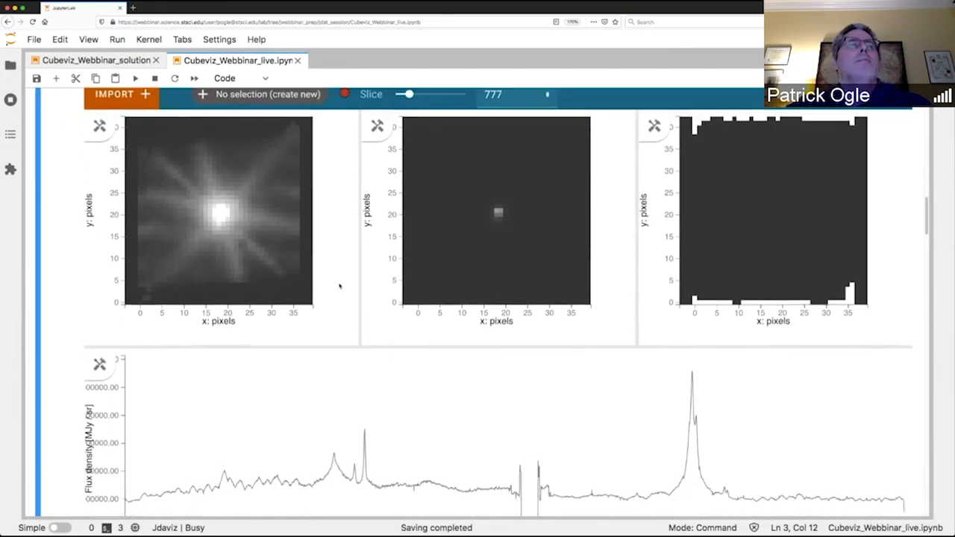
scroll(339, 286, down, 5)
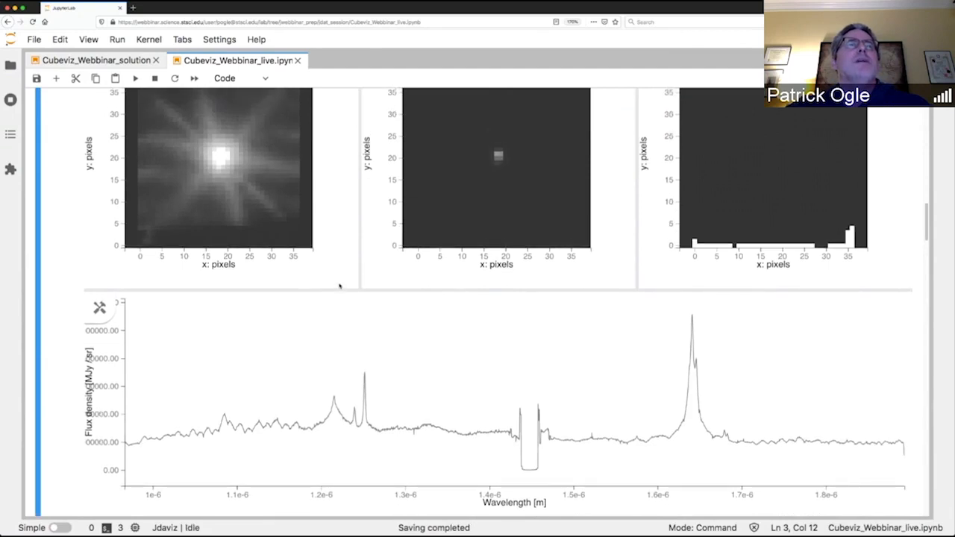
scroll(340, 286, up, 2)
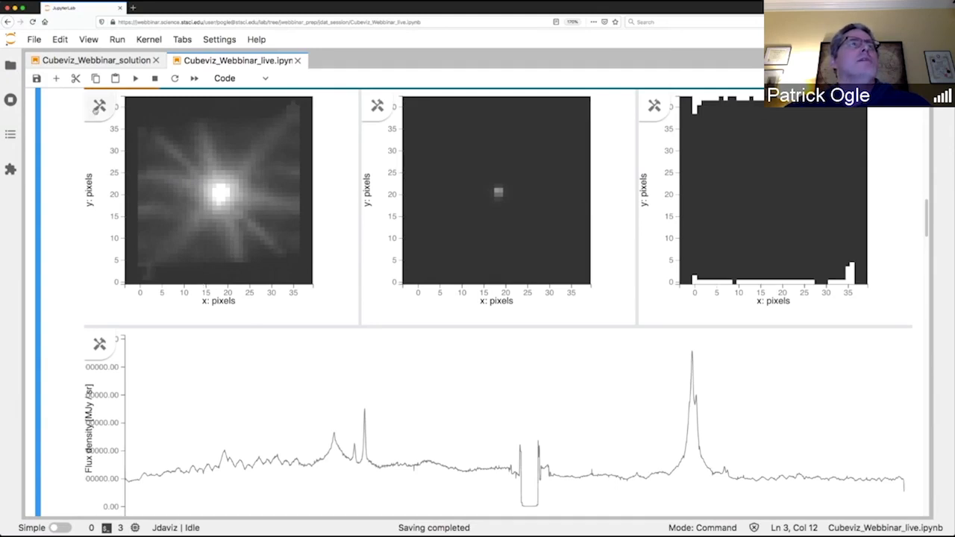
Draw a circular spatial region with a radius of about 4 pixels around the bright central source in the first image viewer.
click(97, 108)
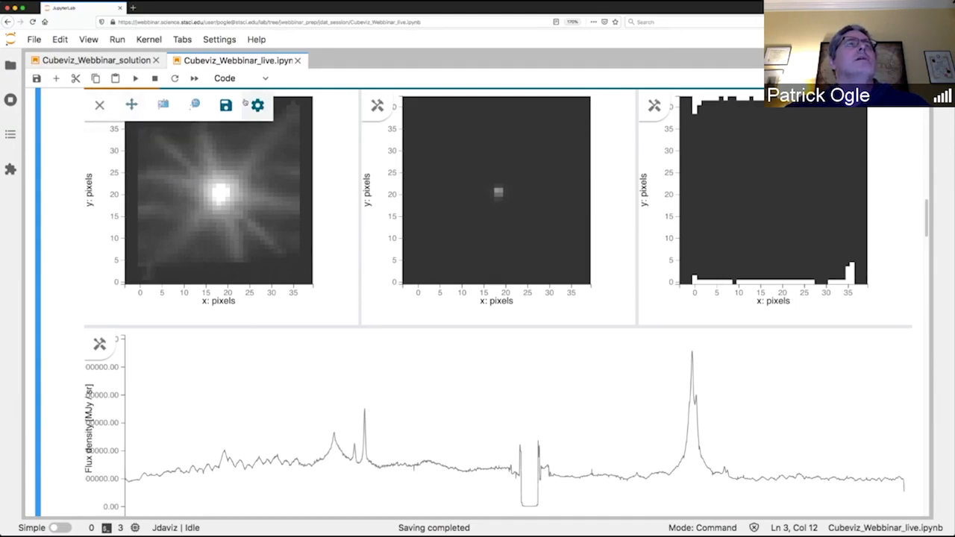
click(196, 107)
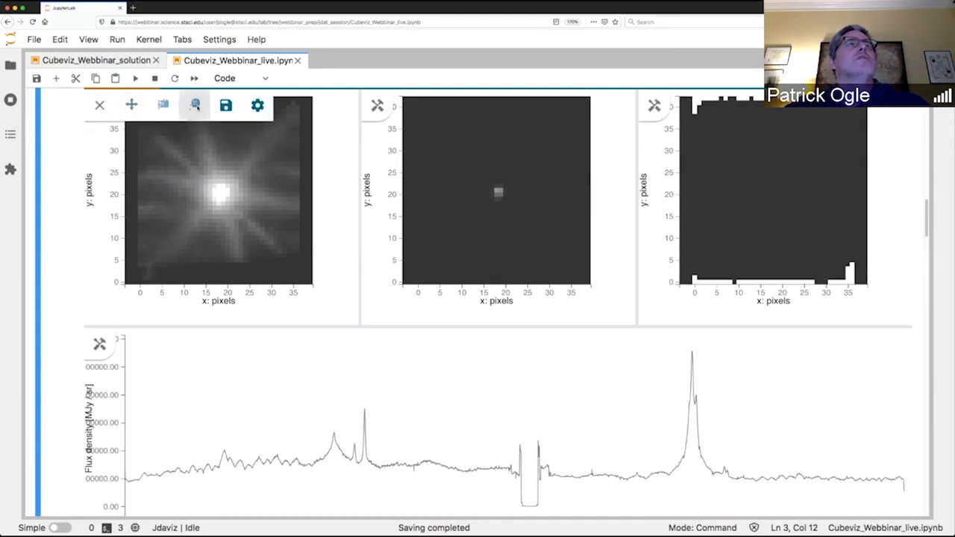
scroll(92, 195, up, 1)
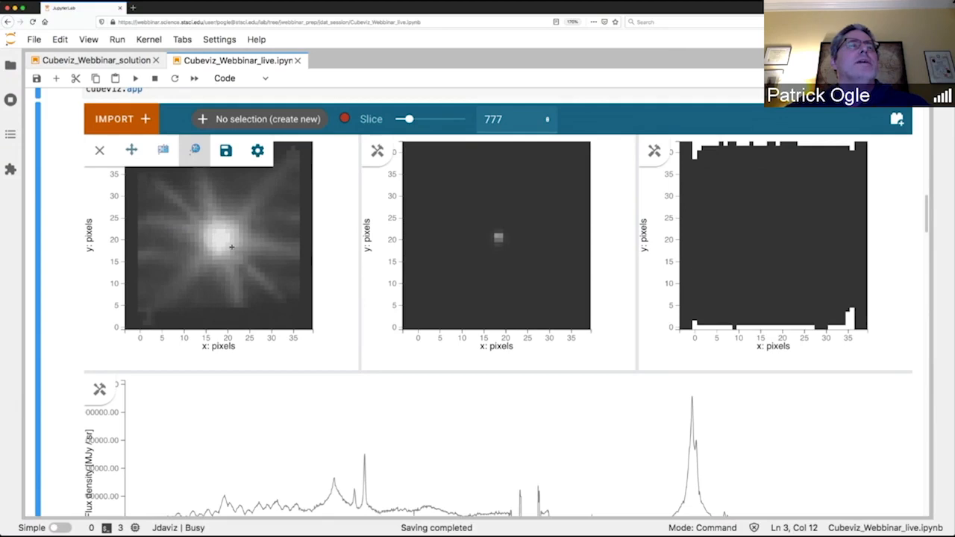
drag(220, 238, 232, 247)
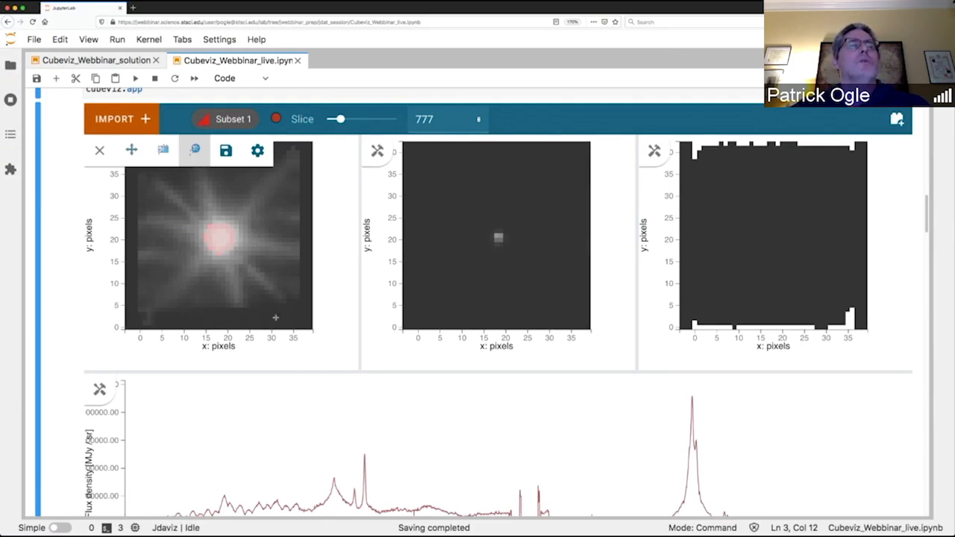
scroll(285, 400, down, 1)
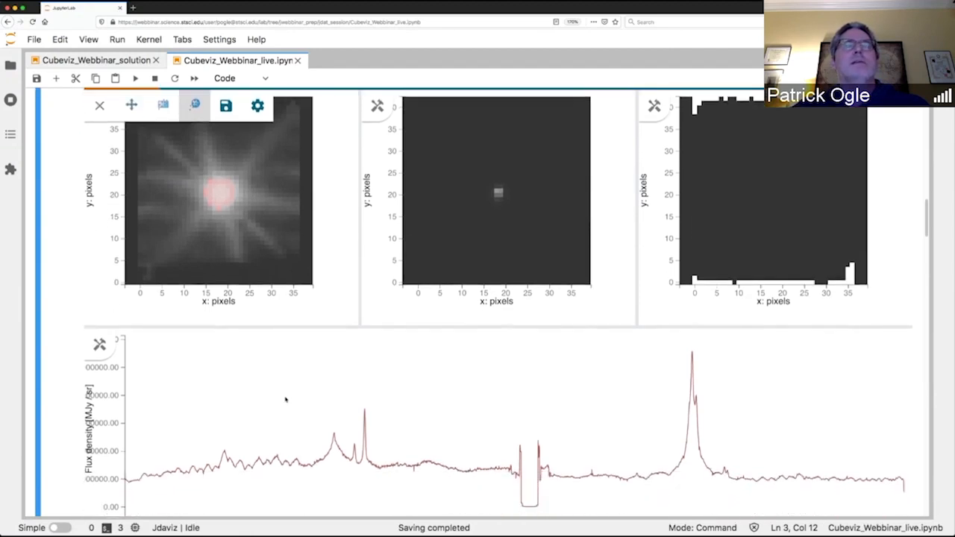
scroll(295, 461, down, 1)
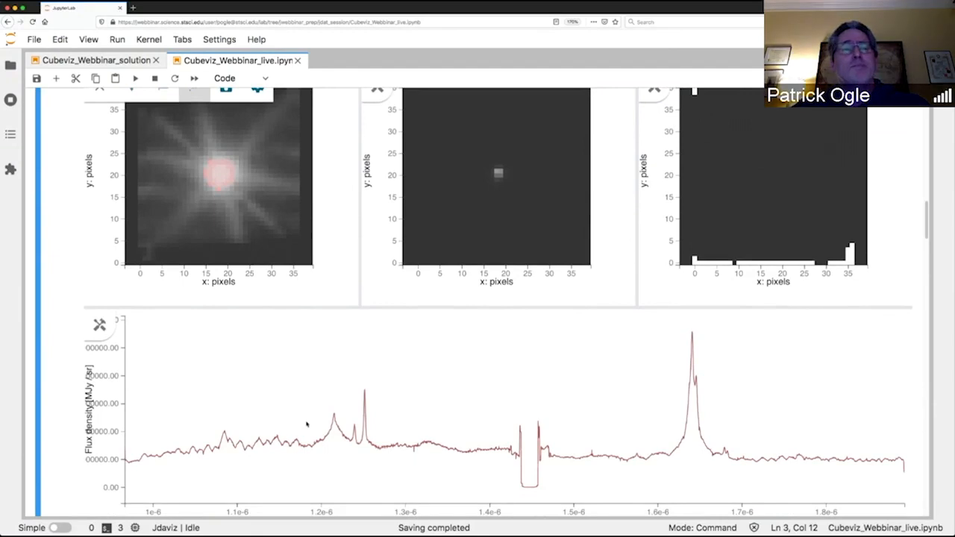
scroll(295, 394, up, 1)
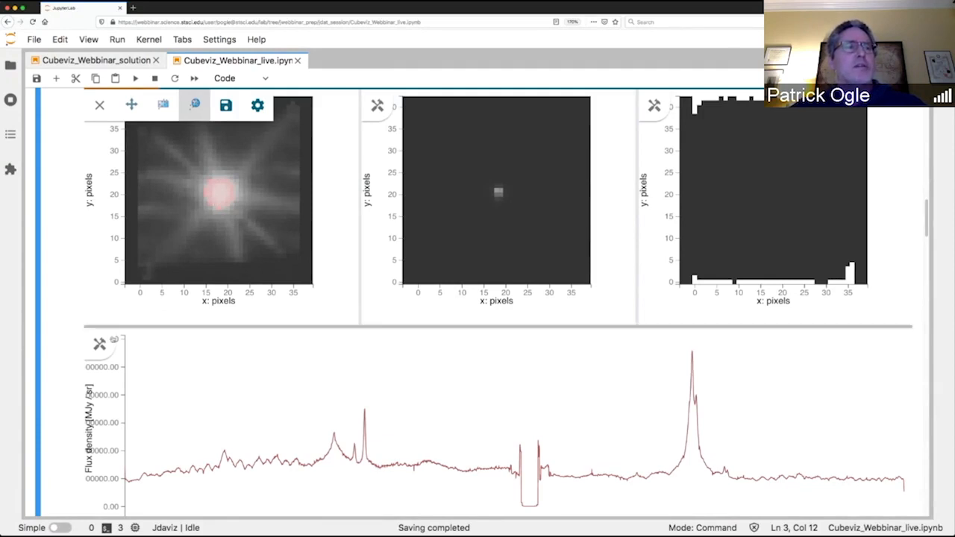
Set the spectrum viewer's collapse function to Sum and close its tools.
click(100, 344)
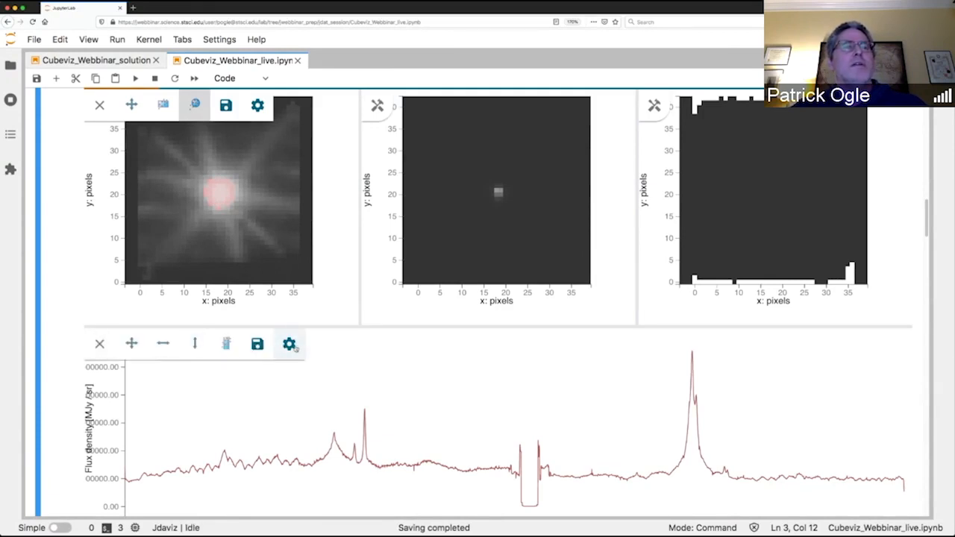
click(290, 345)
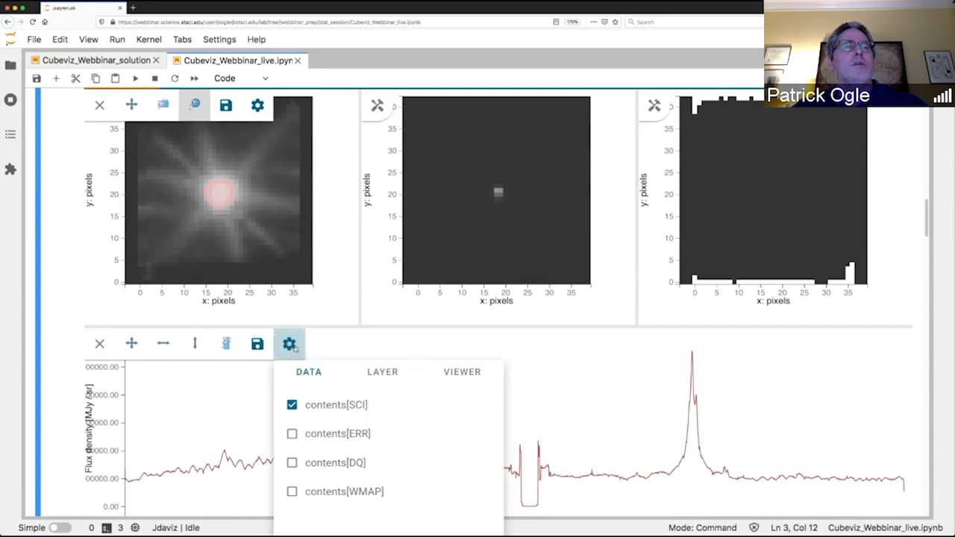
click(466, 378)
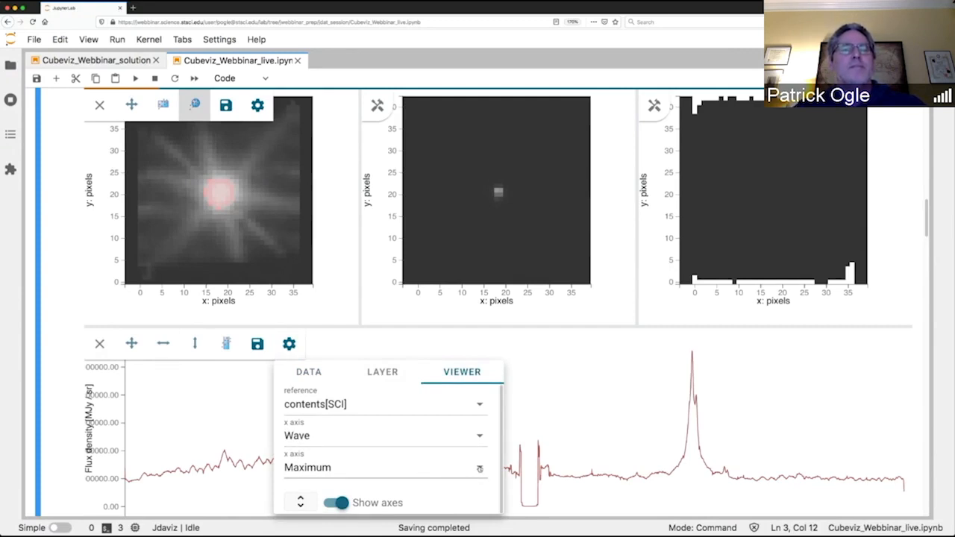
click(480, 468)
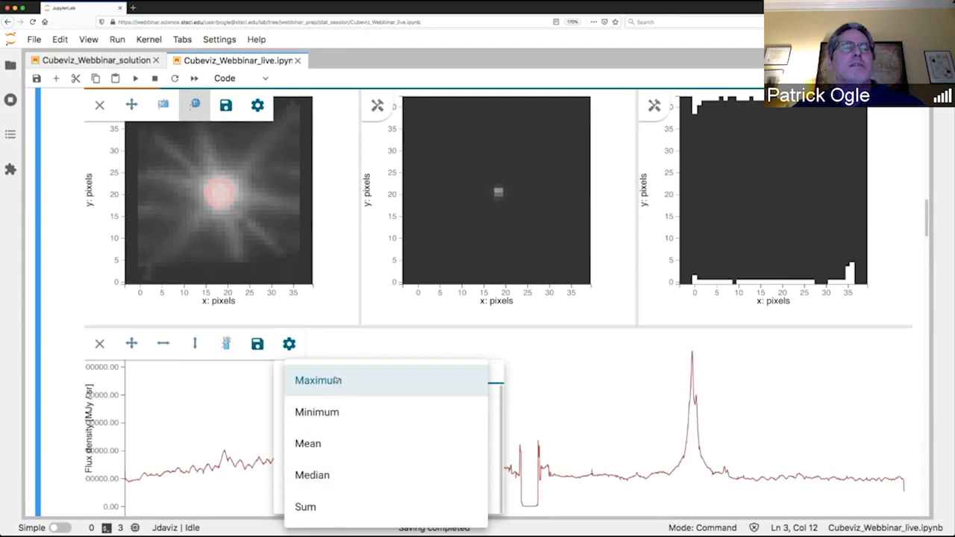
click(318, 508)
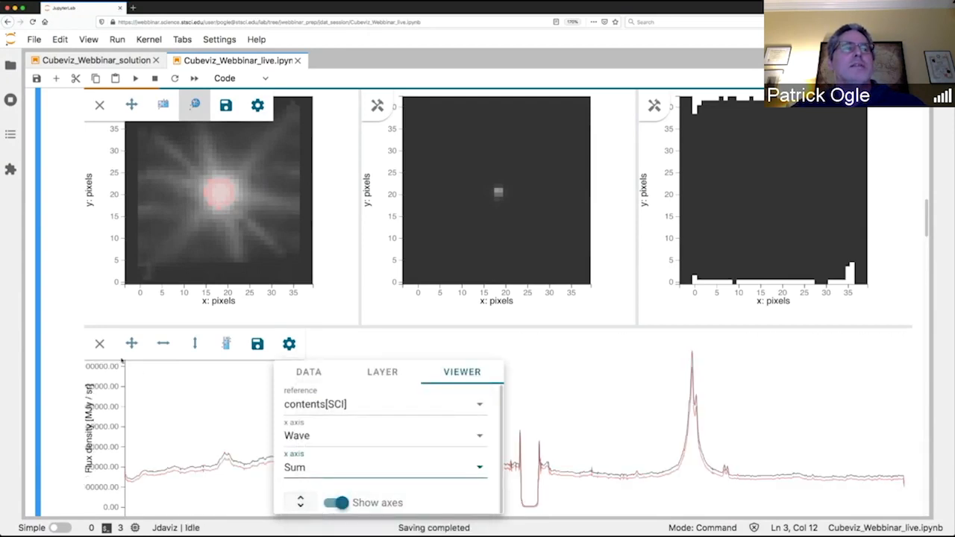
click(99, 343)
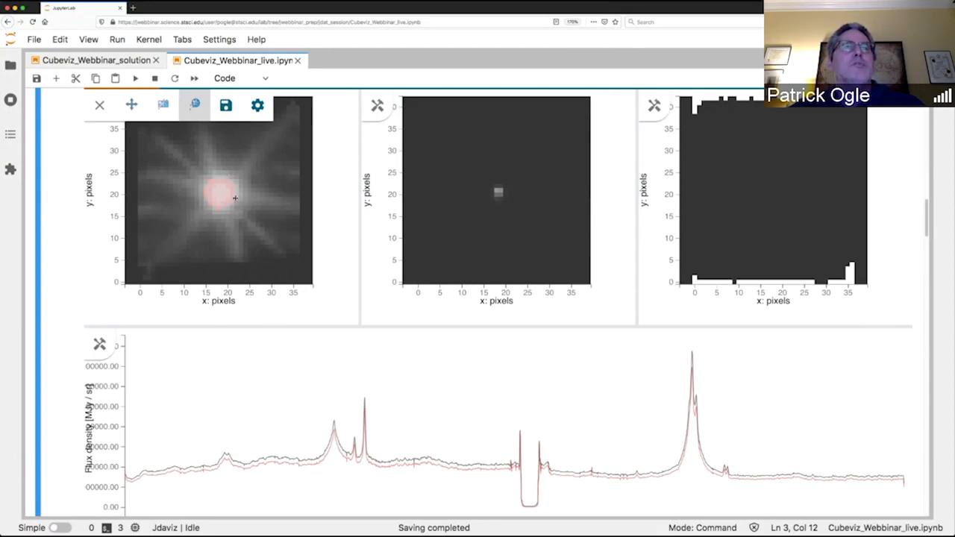
Redraw the circular Subset 1 region with a radius of about 7 pixels, and again at about 4 pixels around the source.
drag(236, 198, 250, 203)
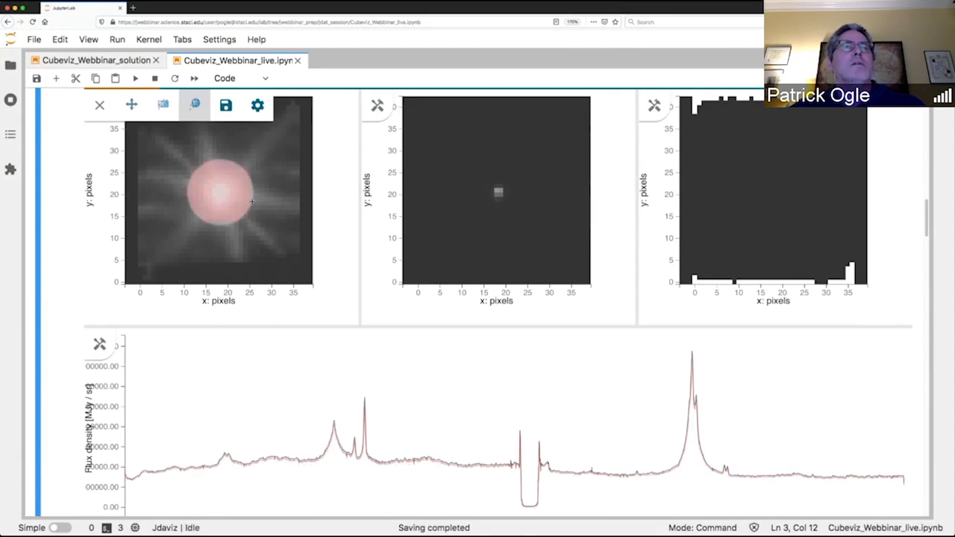
drag(251, 201, 230, 195)
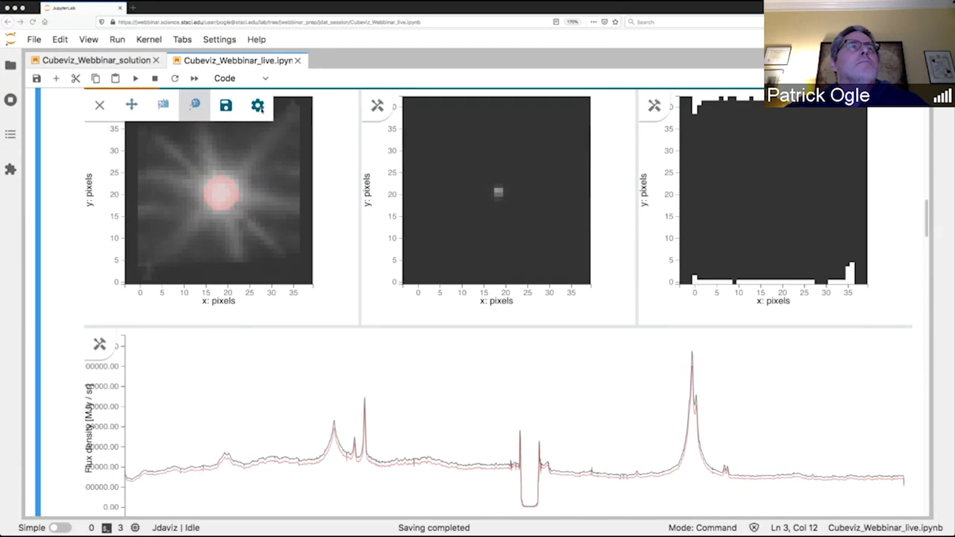
Set the colormap of the contents[SCI] layer in the first image viewer to Inferno and close the viewer's tools.
click(257, 106)
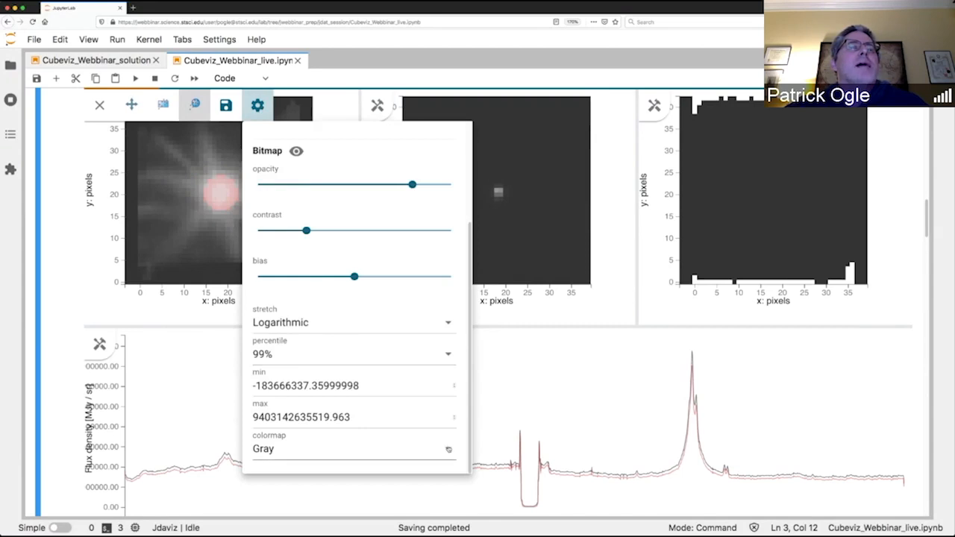
click(446, 449)
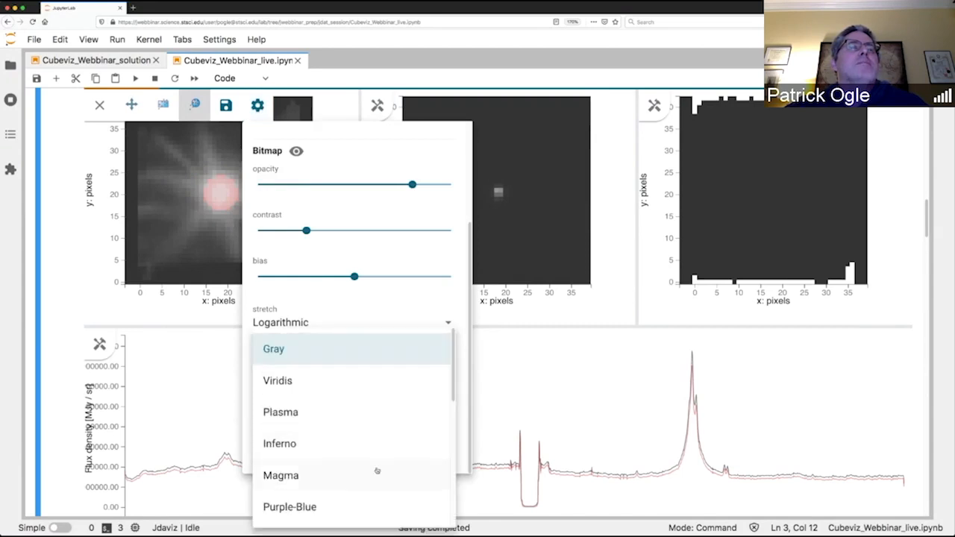
click(292, 452)
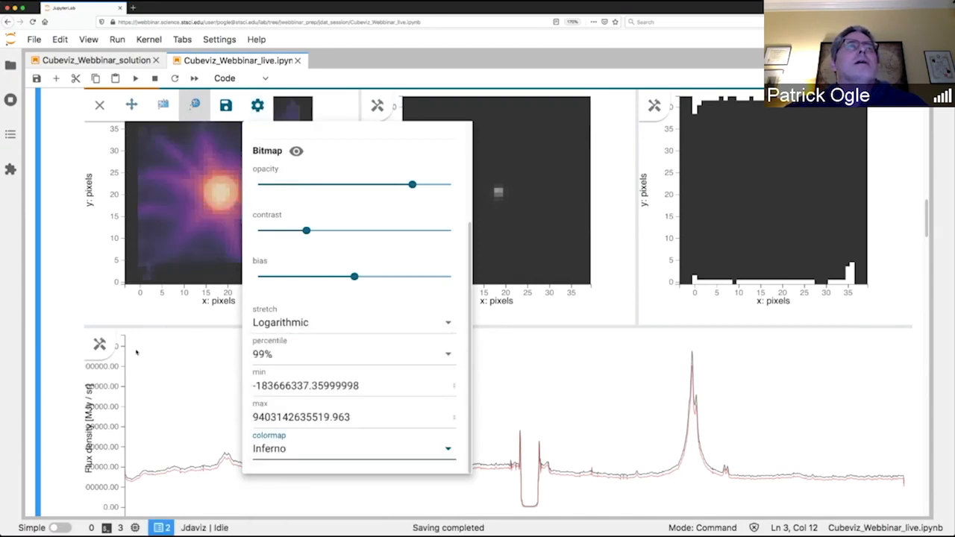
scroll(341, 392, up, 3)
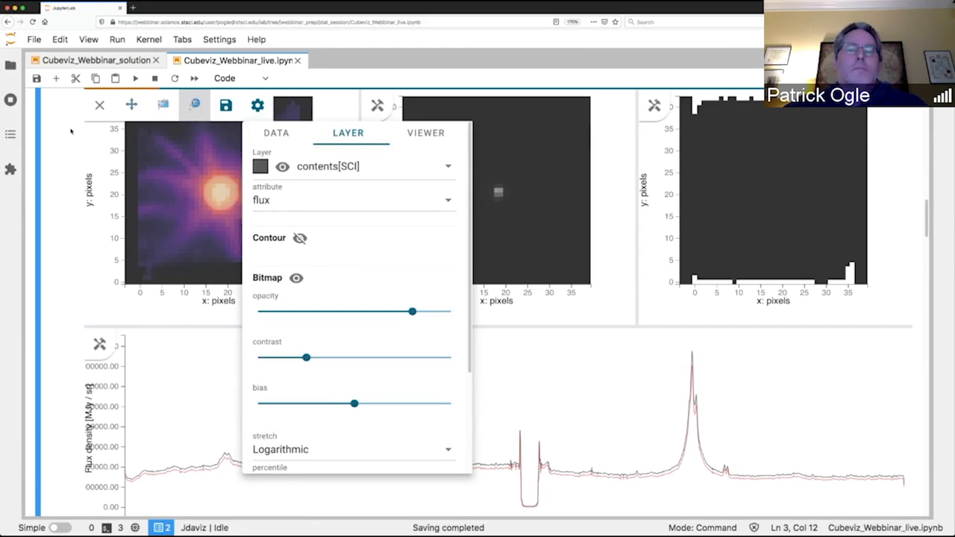
click(99, 104)
Switch the active subset from Subset 1 to No selection (create new).
scroll(311, 413, down, 1)
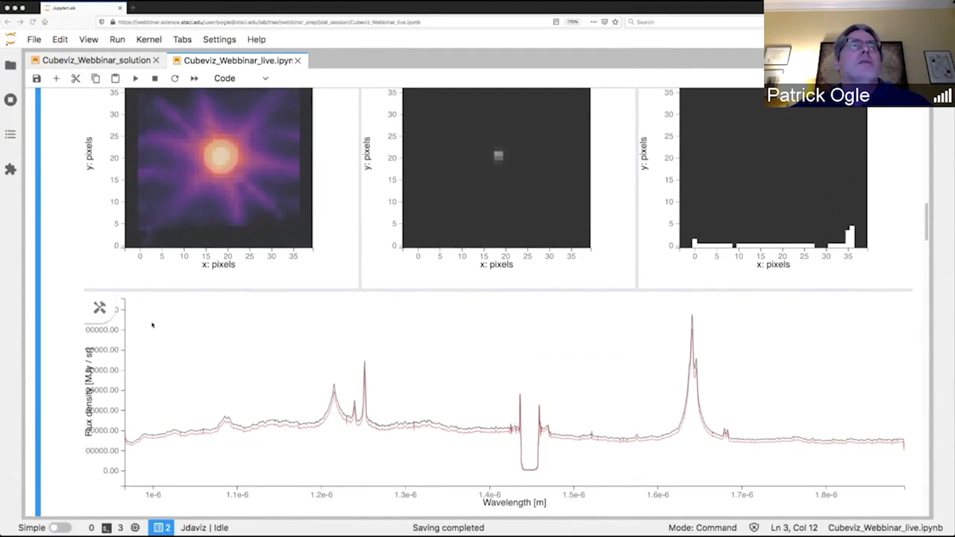
scroll(142, 270, up, 2)
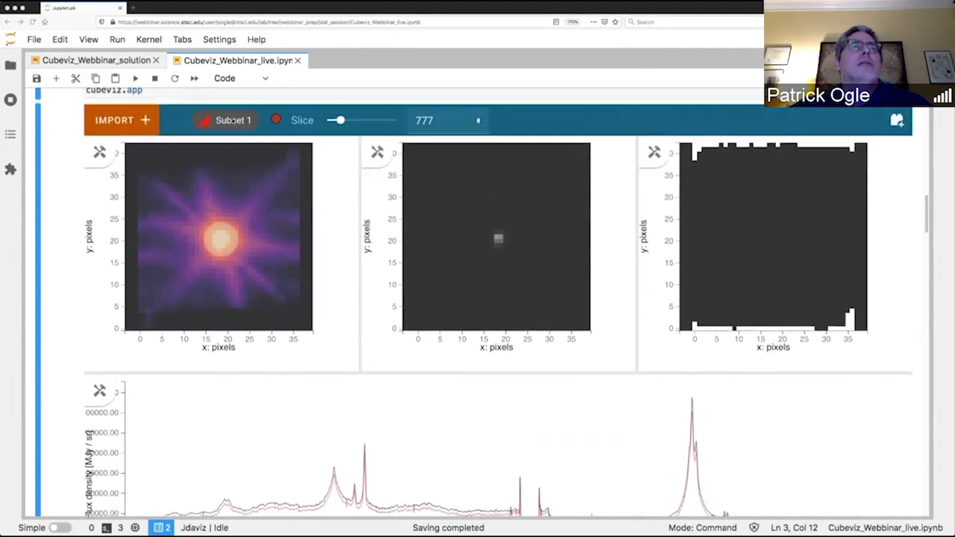
click(233, 122)
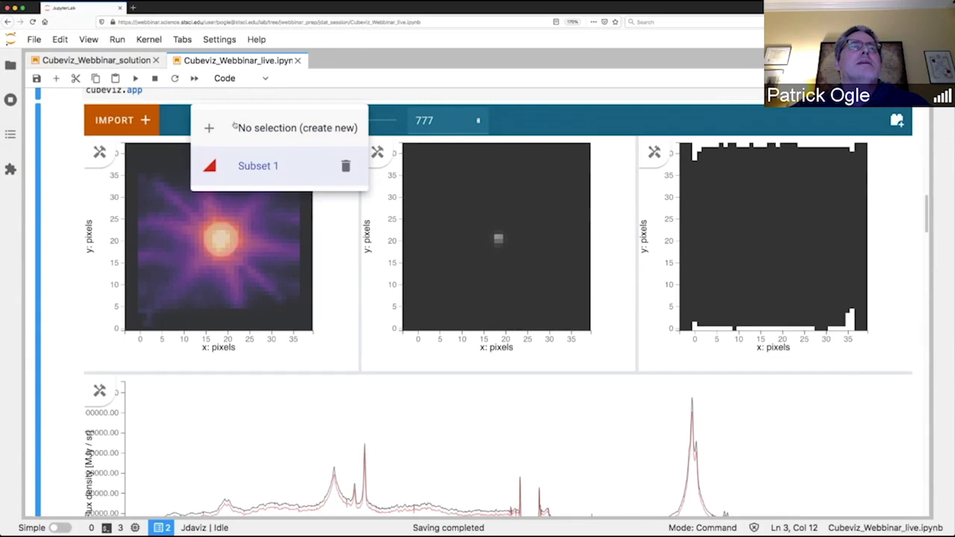
click(242, 129)
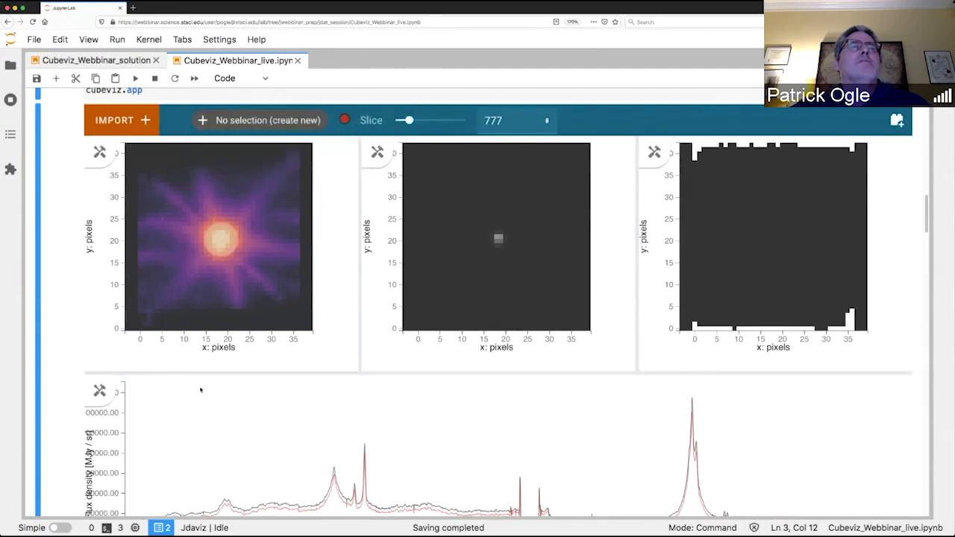
Pan the spectrum toward longer wavelengths and zoom out its flux axis to examine the strong line near 1.64e-6 m.
scroll(200, 390, down, 3)
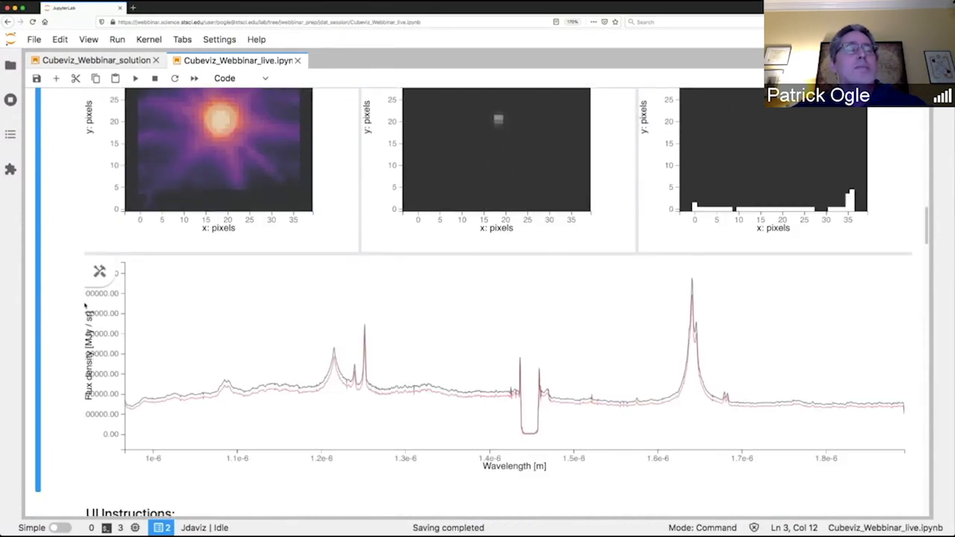
click(99, 271)
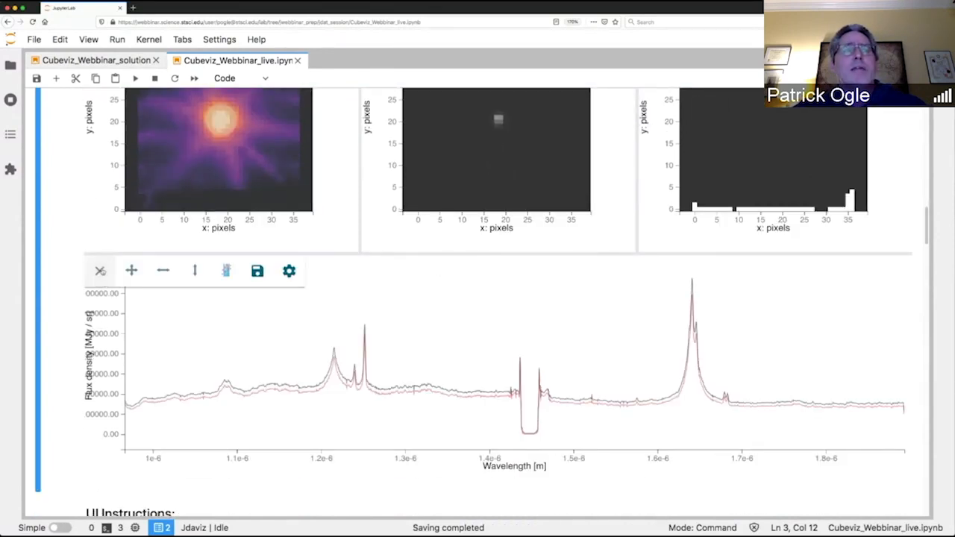
click(228, 272)
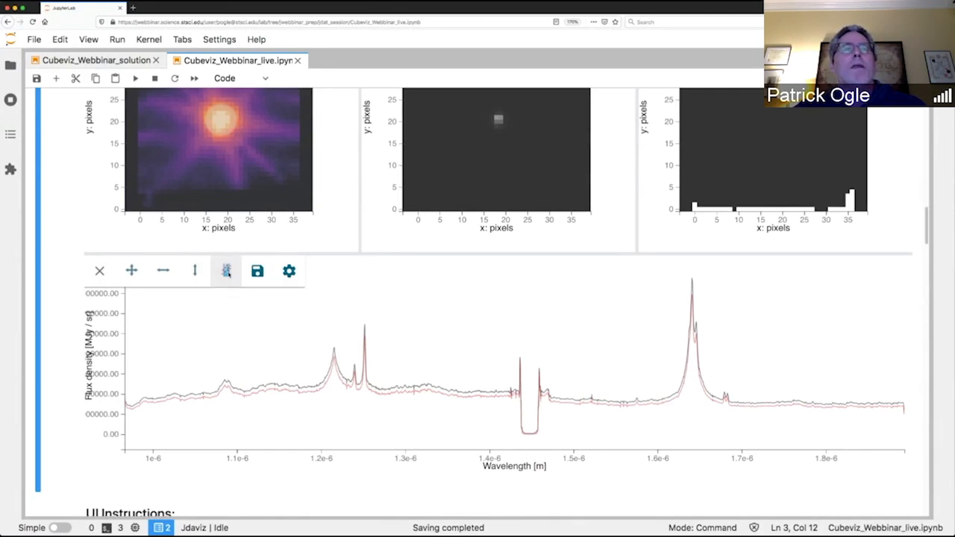
click(131, 273)
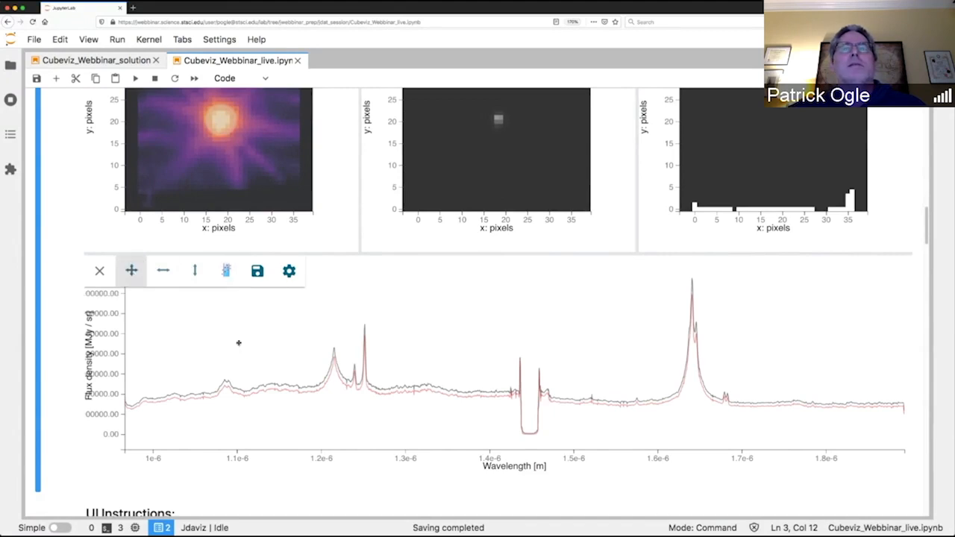
drag(559, 402, 368, 397)
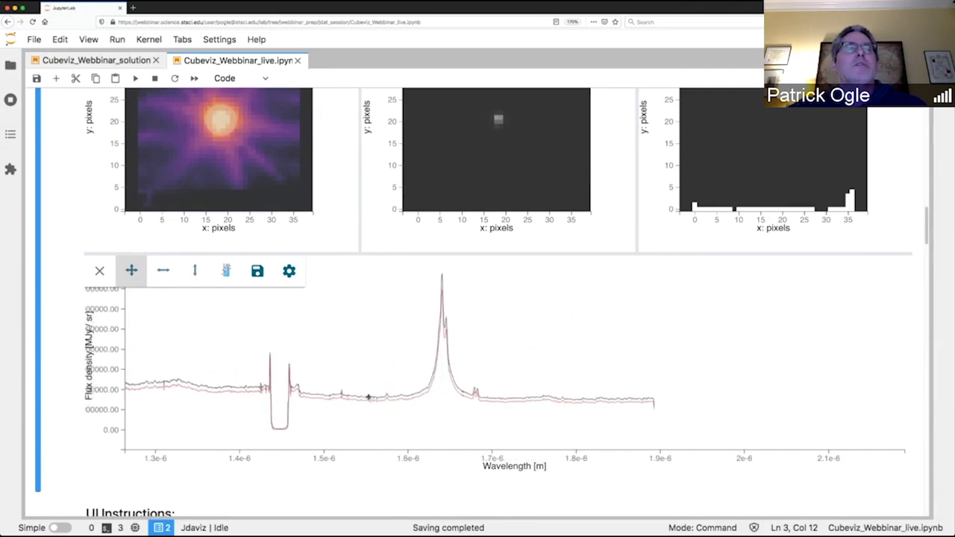
click(197, 273)
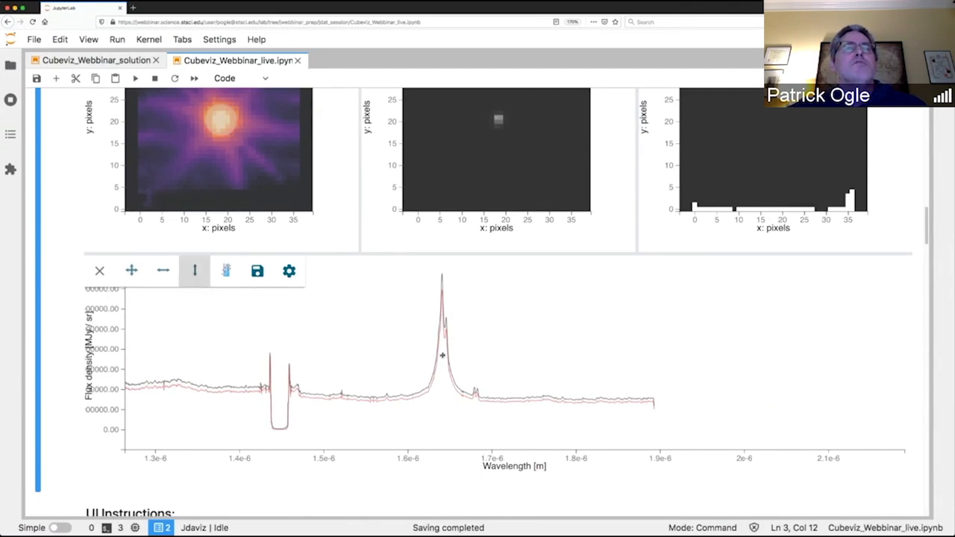
scroll(443, 356, down, 3)
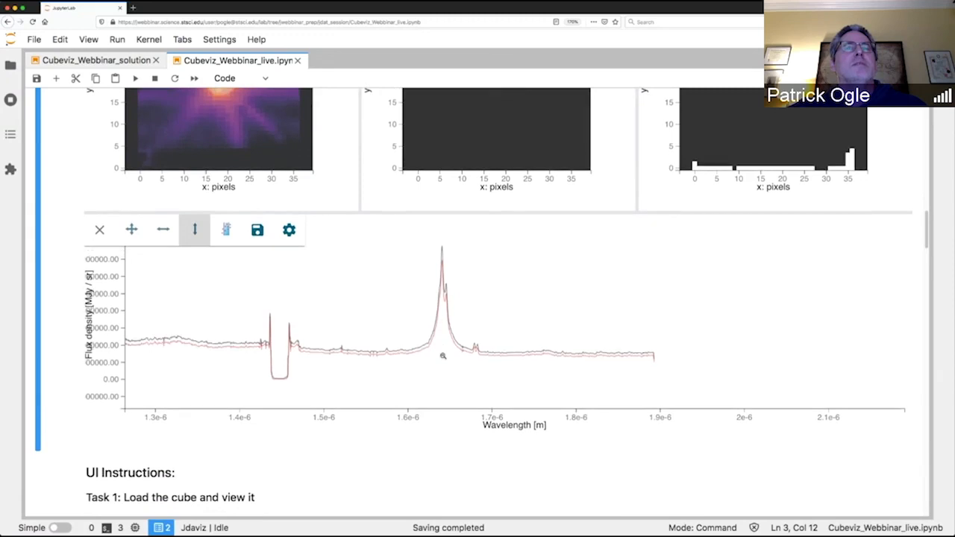
scroll(443, 356, down, 2)
scroll(443, 356, up, 3)
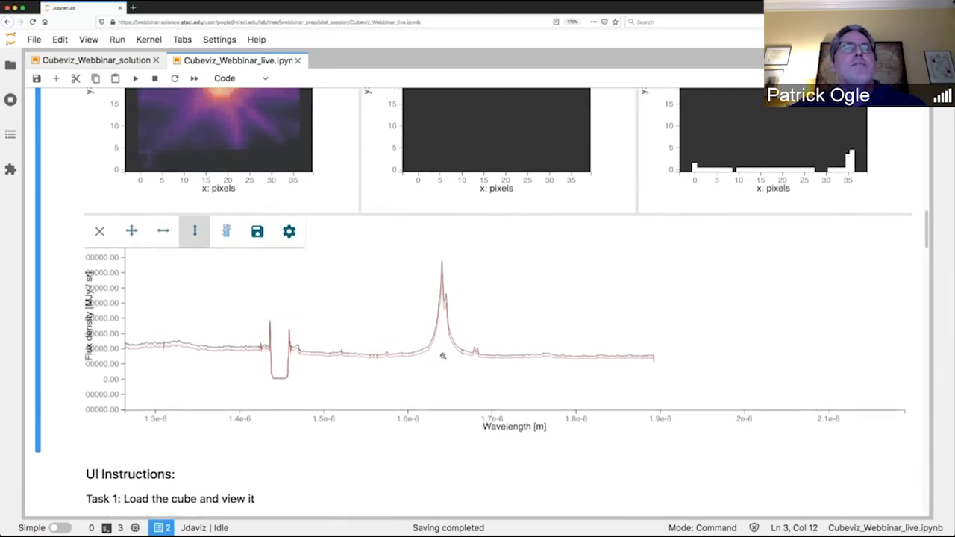
scroll(442, 356, up, 1)
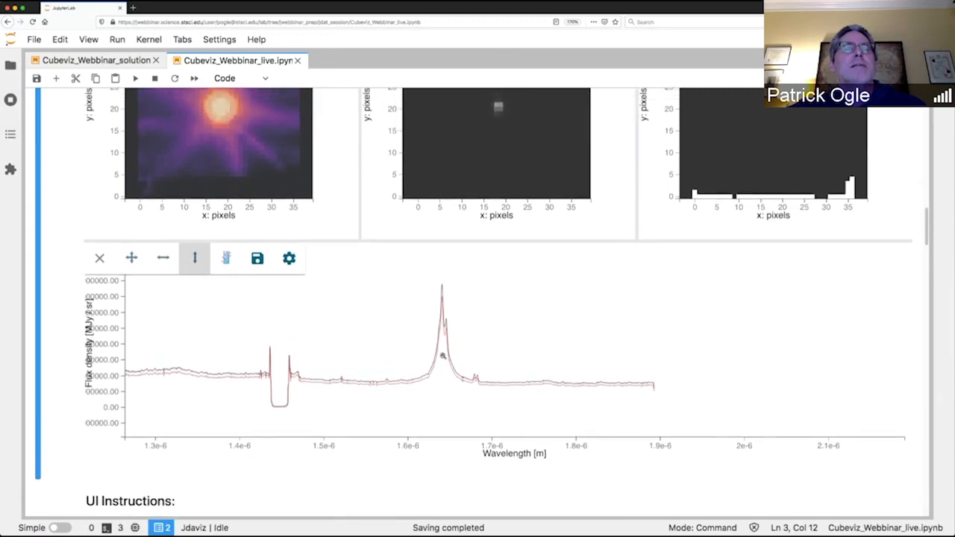
scroll(442, 356, up, 2)
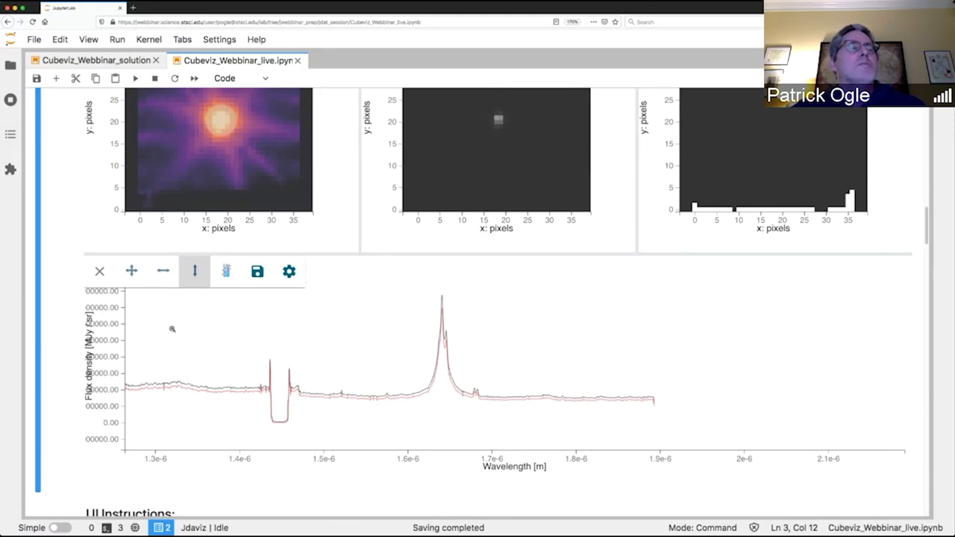
Select the spectral range from about 1.62e-6 to 1.66e-6 m around the strong emission line.
click(226, 270)
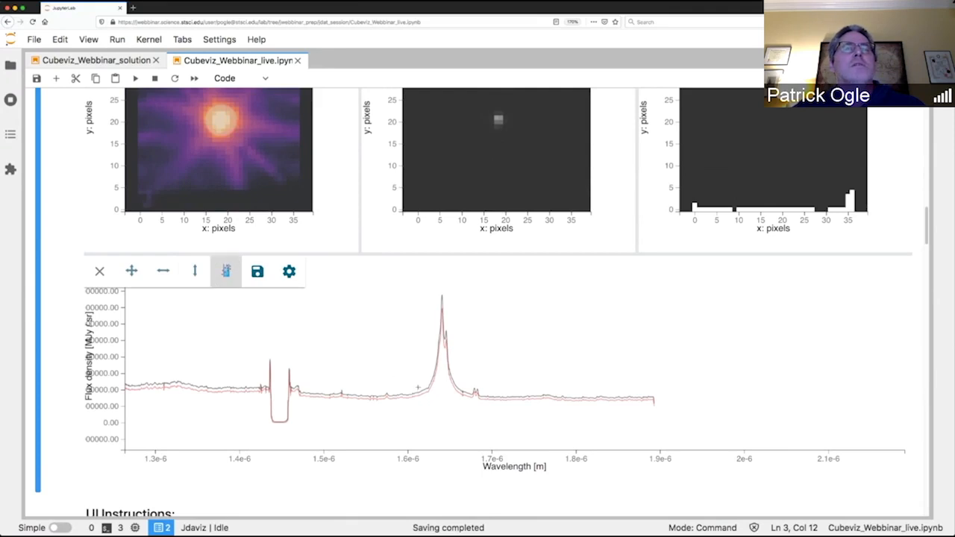
drag(426, 387, 459, 389)
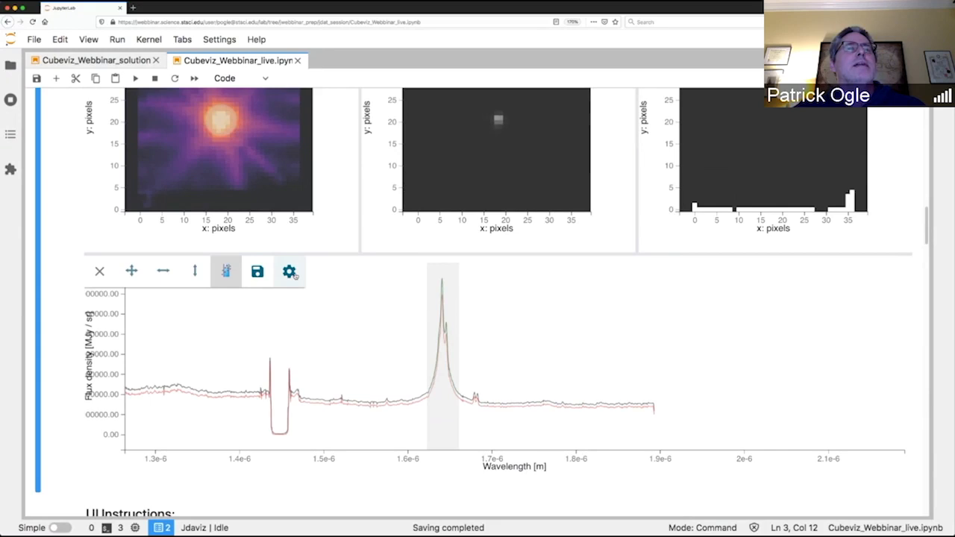
Set the line width of the contents[SCI]:Subset 2 layer in the spectrum viewer to 4 px.
click(290, 272)
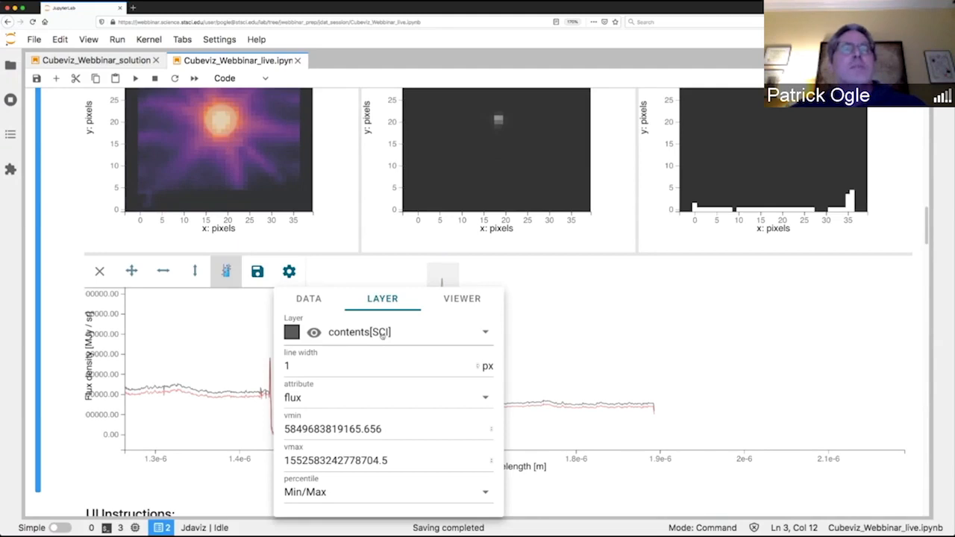
click(382, 333)
click(306, 429)
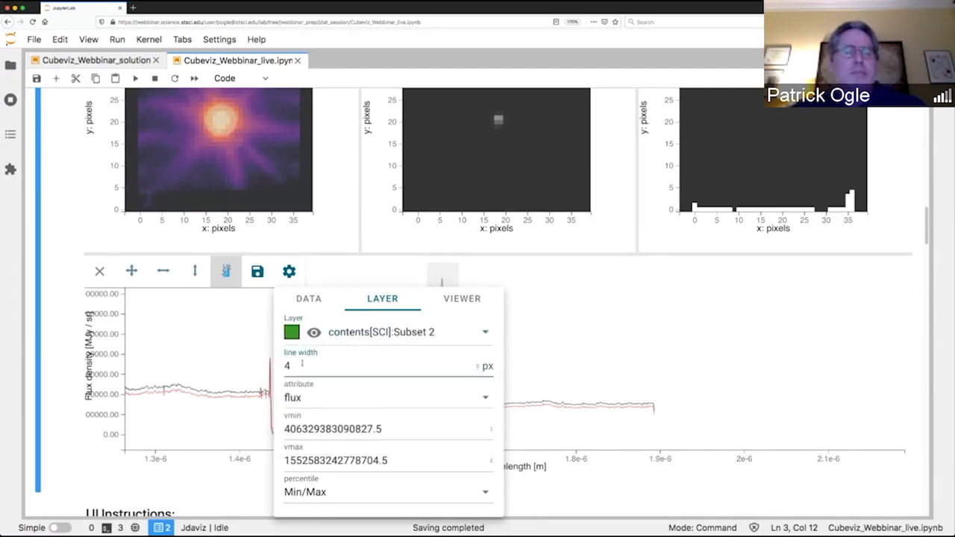
click(455, 277)
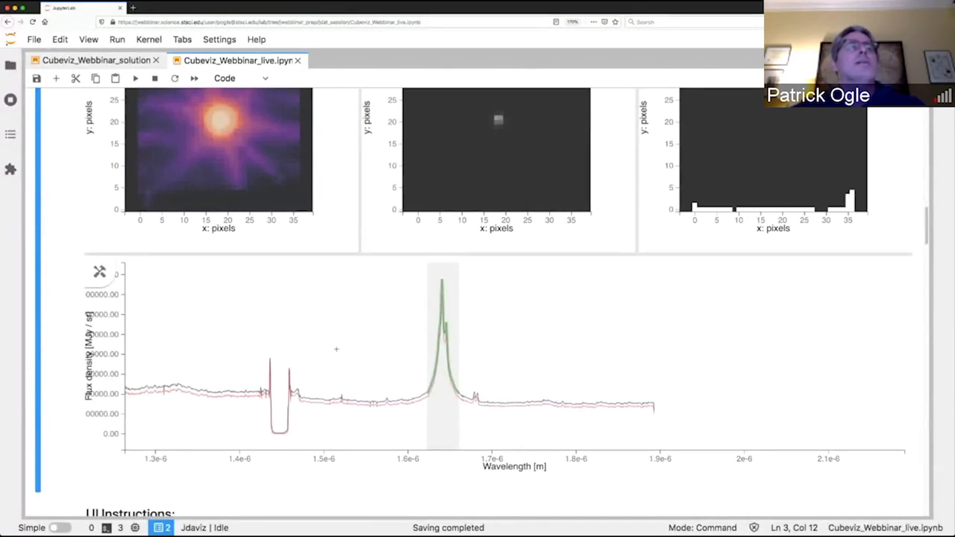
Open the Collapse plugin and choose contents[SCI] as the data set to collapse.
scroll(335, 348, up, 1)
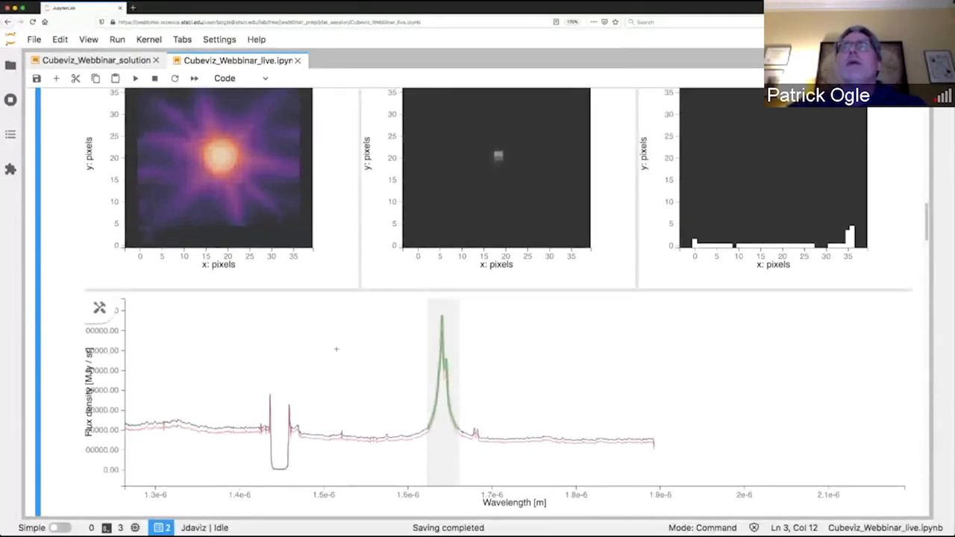
scroll(336, 349, up, 1)
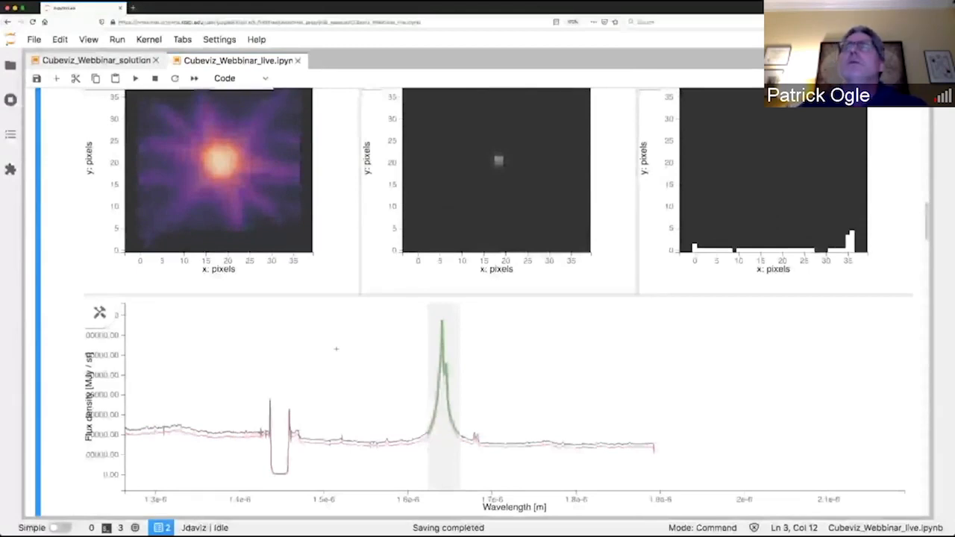
scroll(336, 349, up, 2)
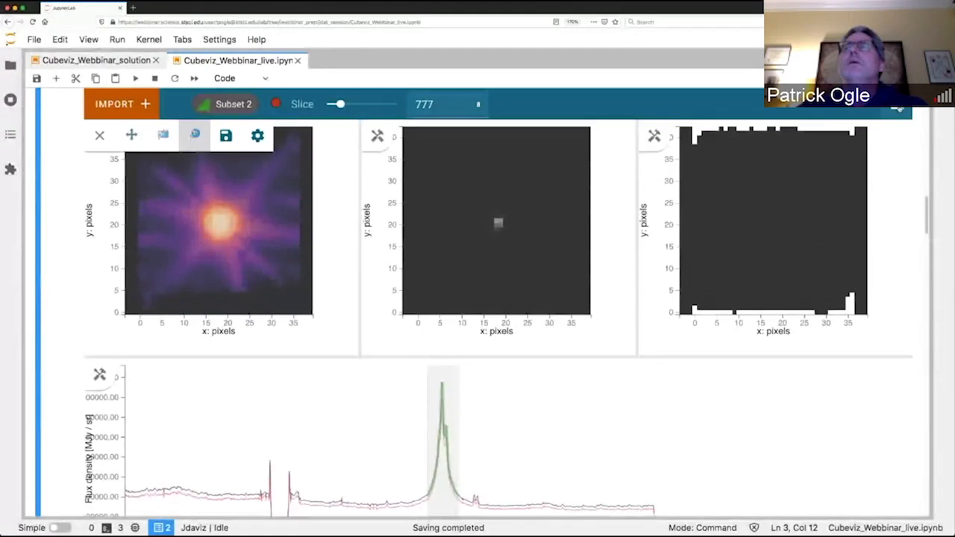
click(898, 106)
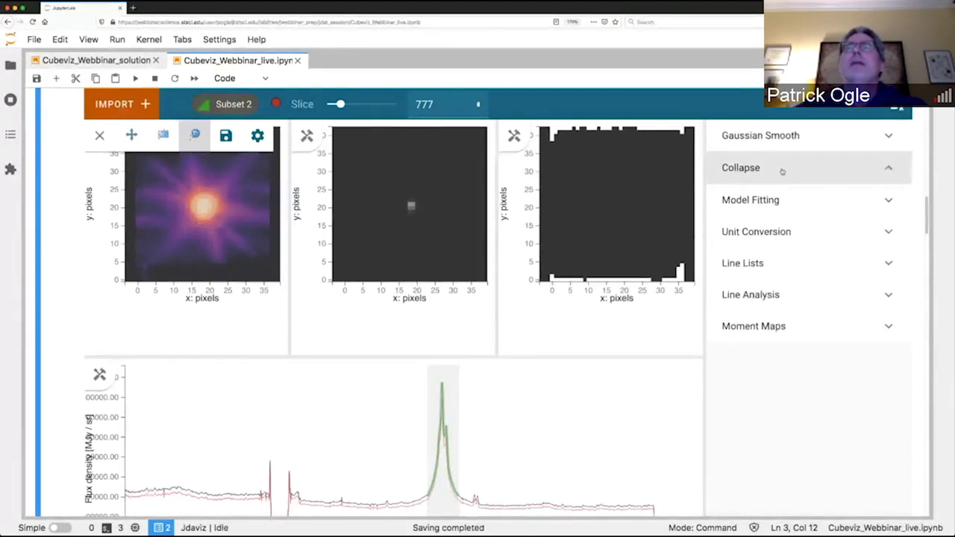
click(783, 171)
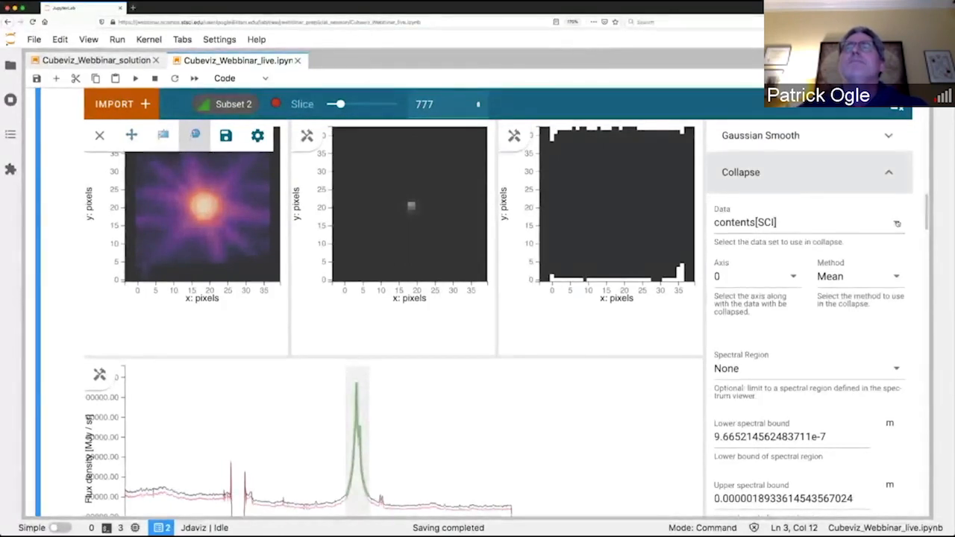
click(897, 223)
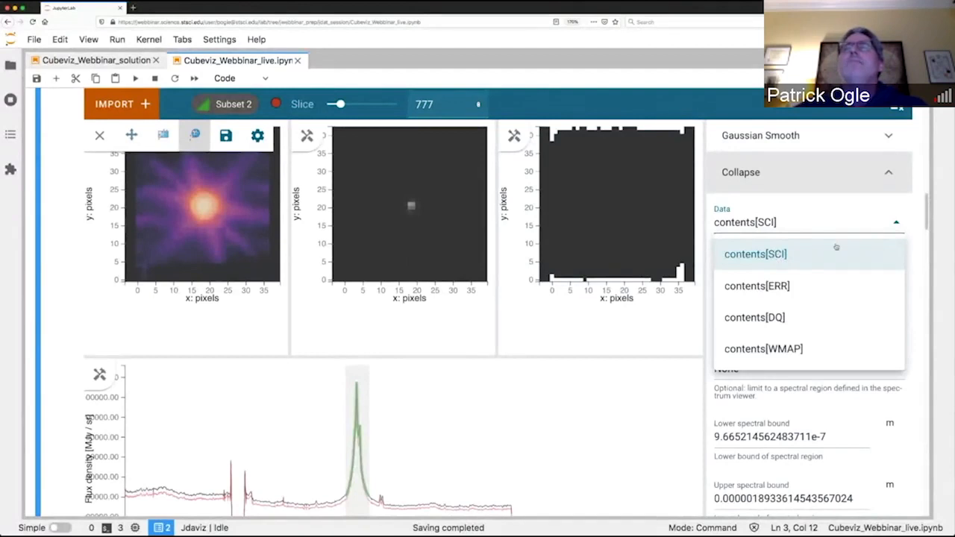
click(786, 255)
click(794, 277)
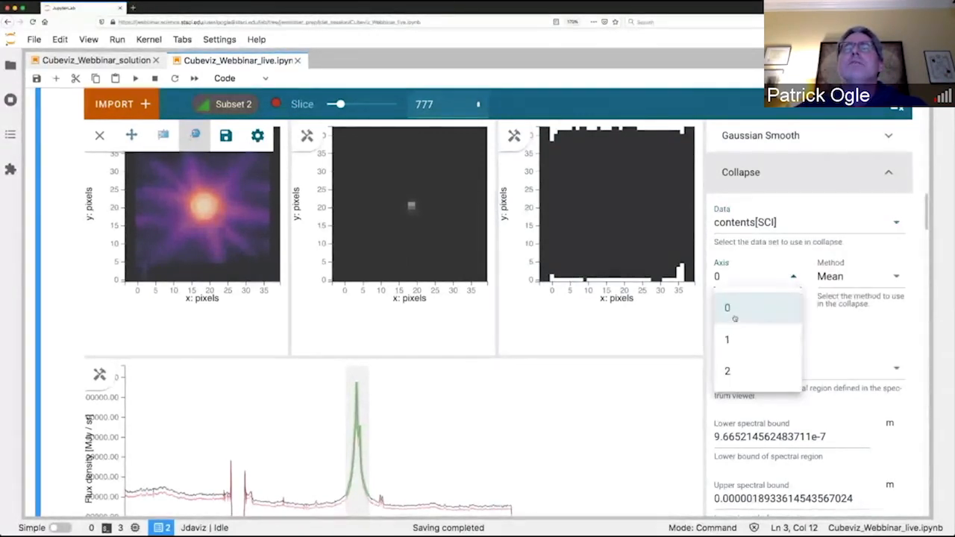
click(728, 341)
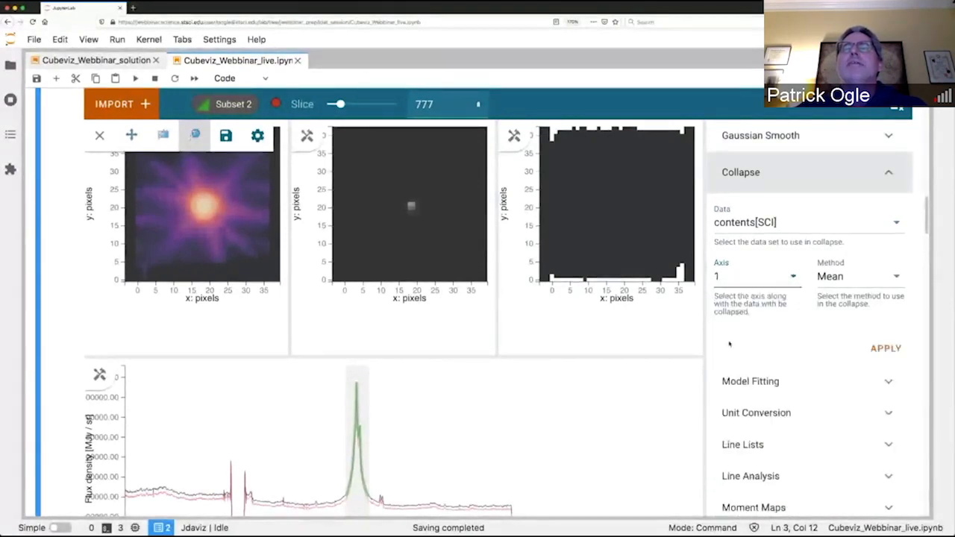
click(794, 277)
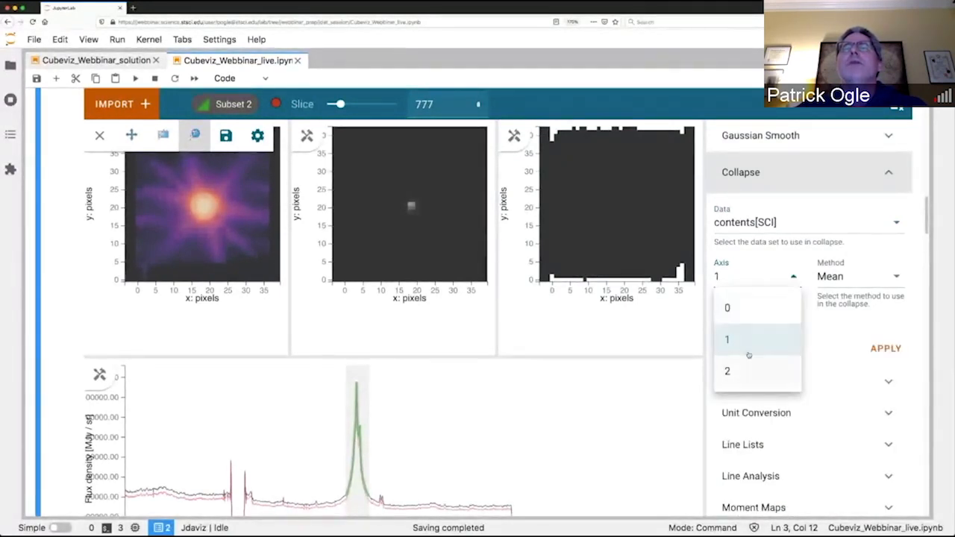
click(729, 309)
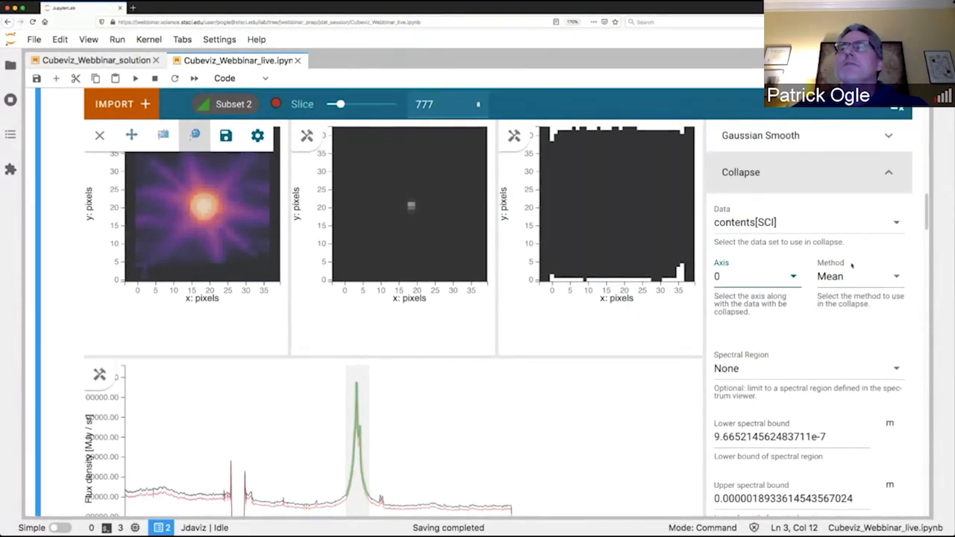
Set the collapse method to Sum and limit its spectral region to Subset 2.
click(898, 277)
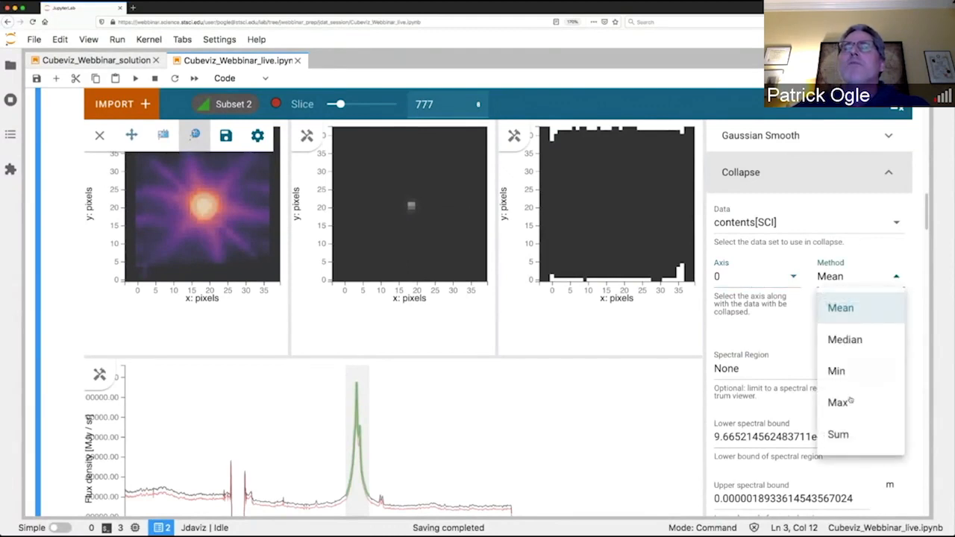
click(839, 438)
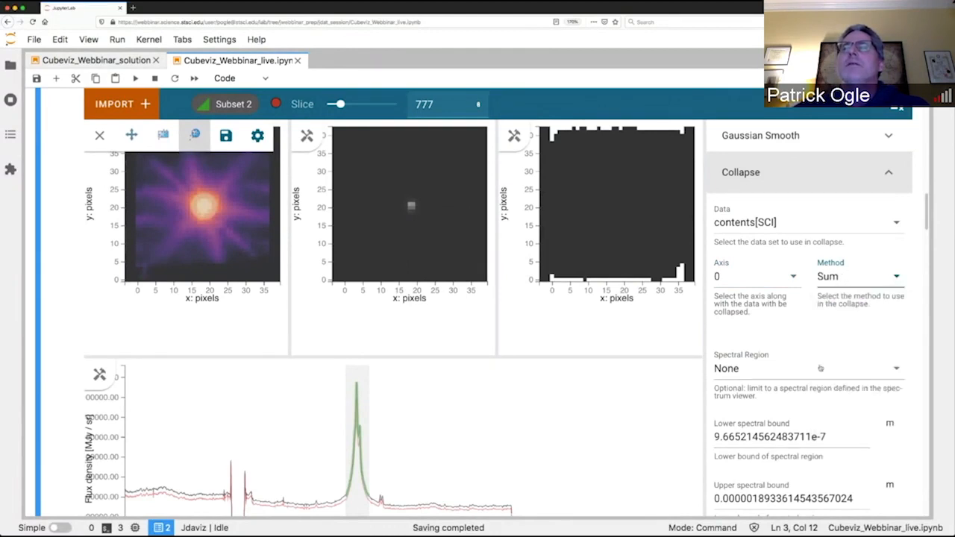
scroll(820, 368, down, 1)
click(897, 328)
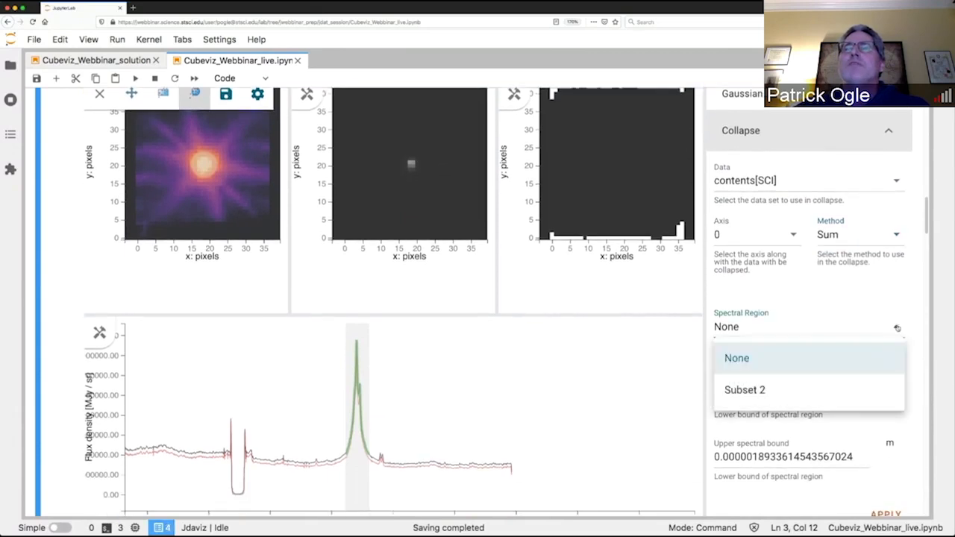
click(756, 396)
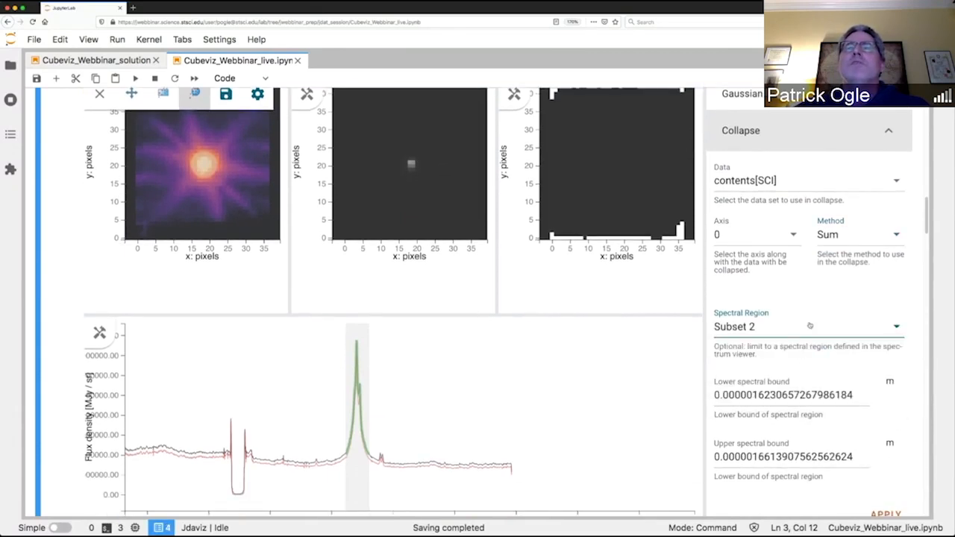
Apply the collapse to the contents[SCI] cube and dismiss the resulting notification.
scroll(810, 326, down, 1)
scroll(810, 327, down, 4)
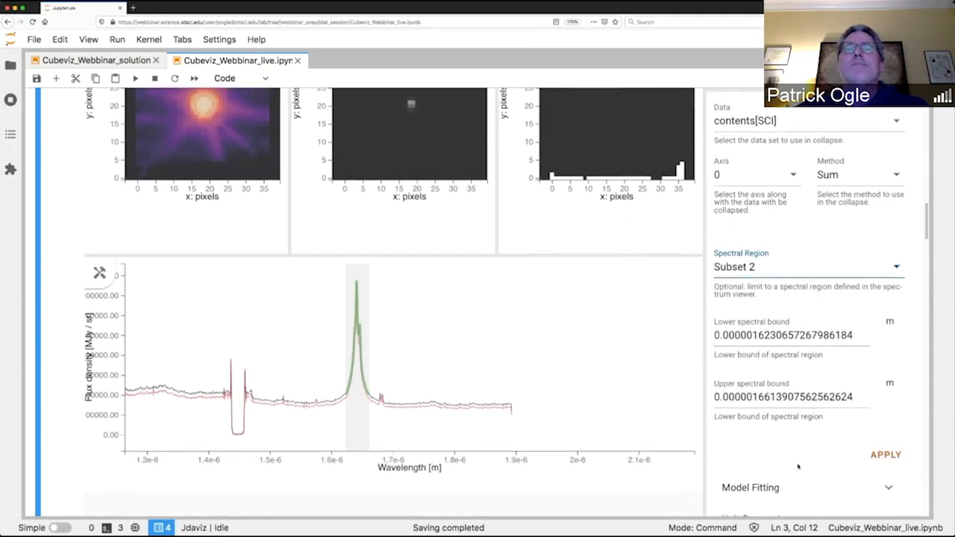
scroll(798, 468, down, 3)
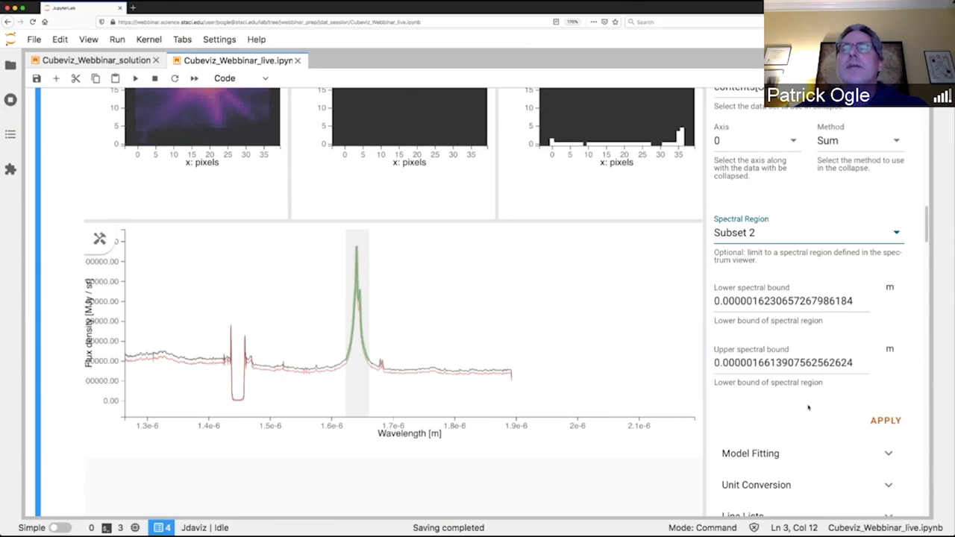
scroll(808, 408, down, 1)
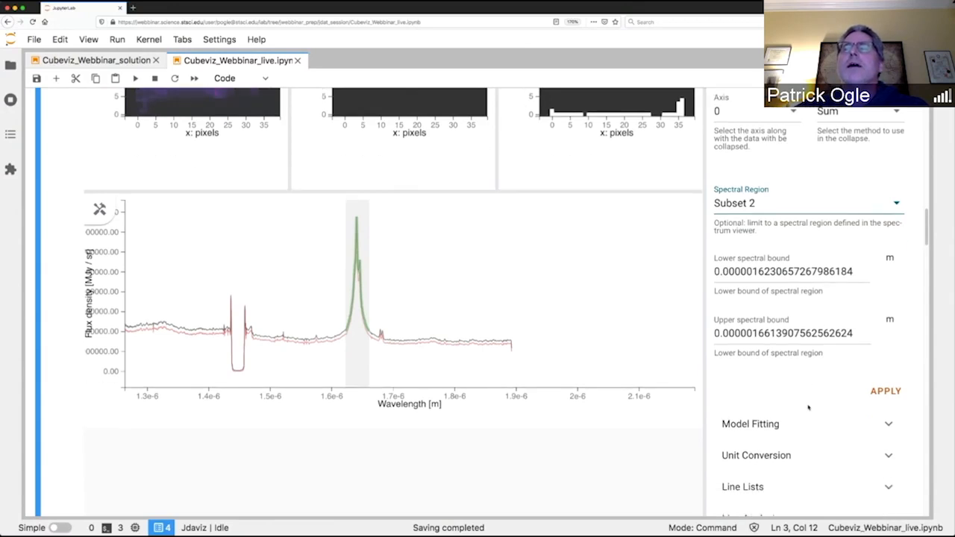
scroll(809, 408, down, 1)
scroll(809, 408, up, 1)
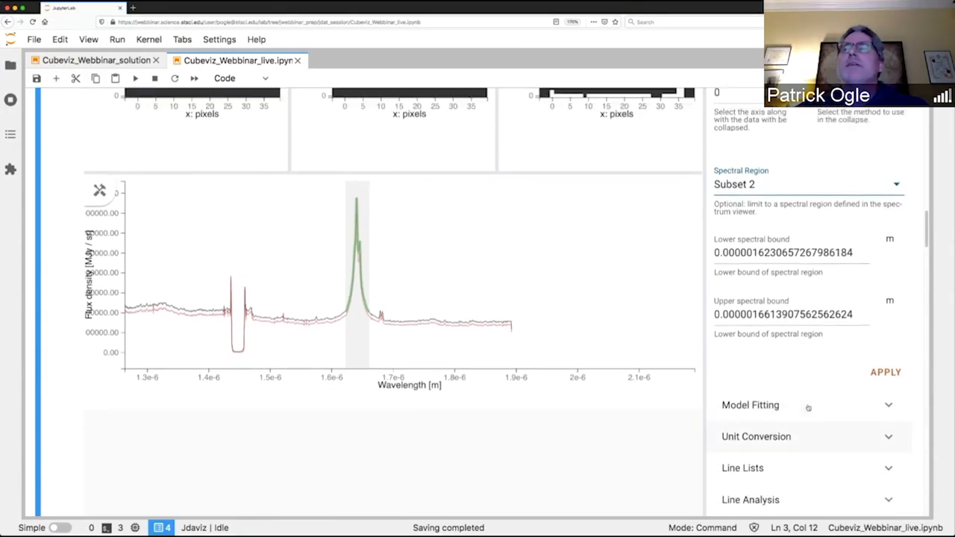
click(889, 378)
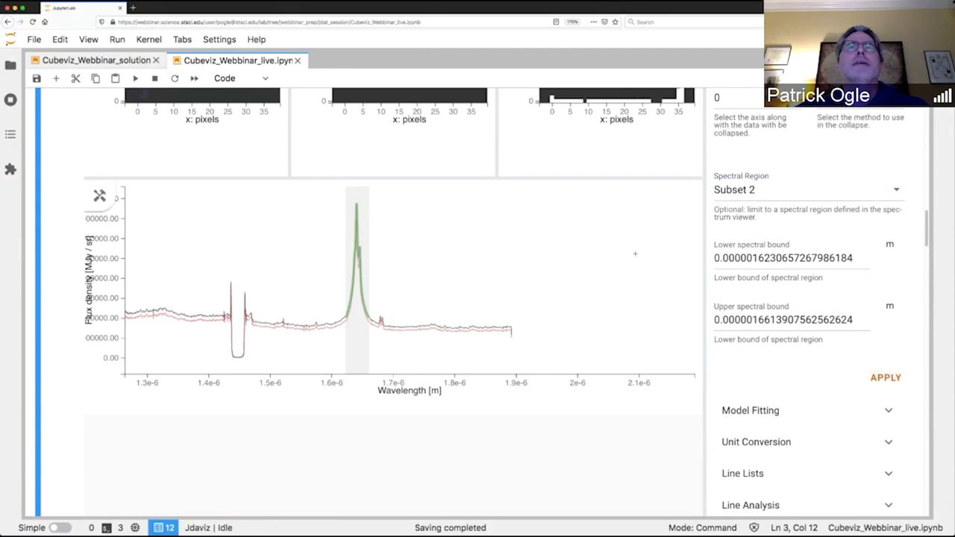
scroll(636, 255, up, 5)
scroll(636, 255, up, 1)
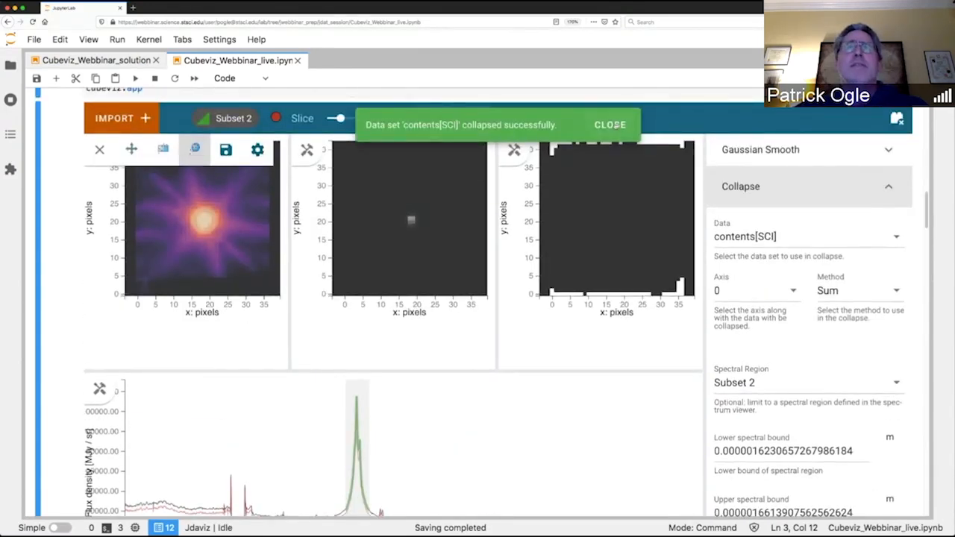
click(611, 125)
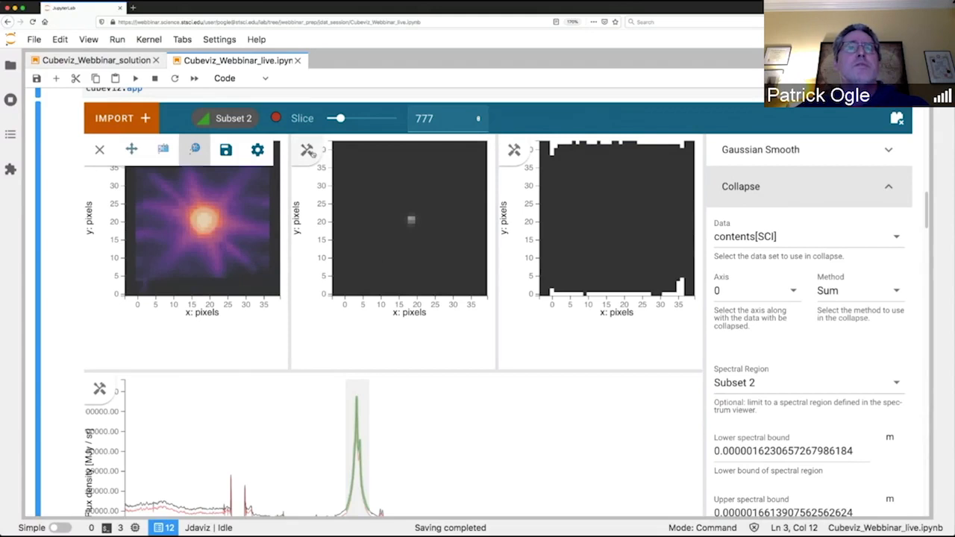
Replace contents[ERR] with the collapsed contents[SCI] data in the second image viewer.
click(309, 151)
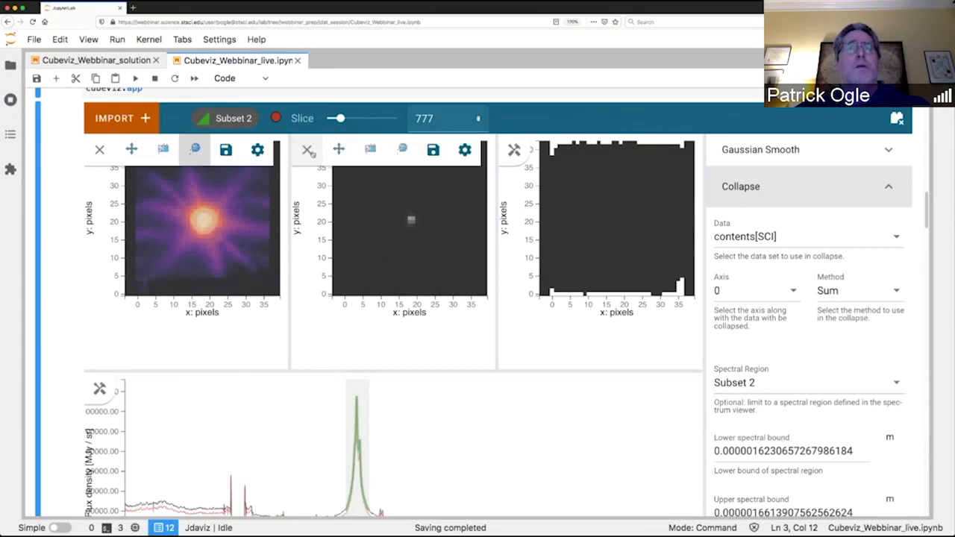
click(465, 150)
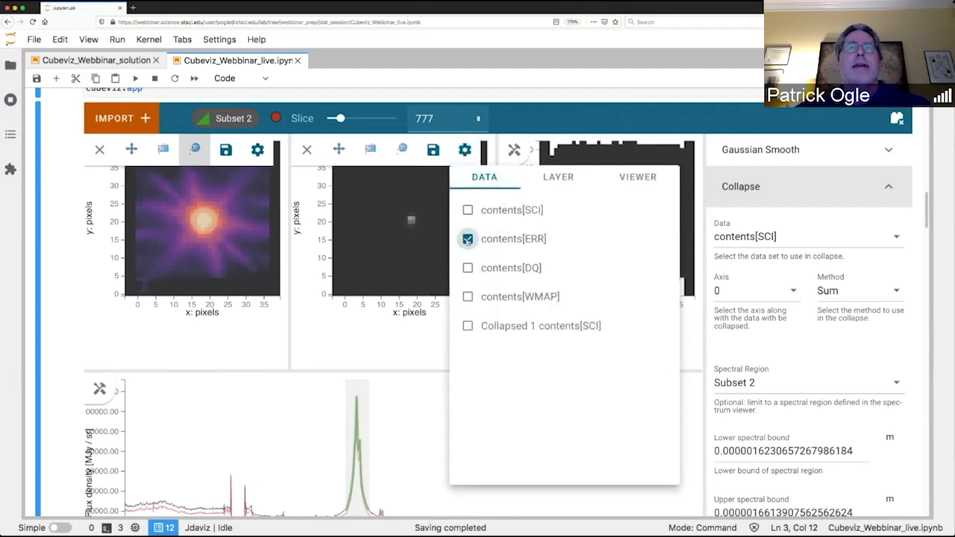
click(468, 239)
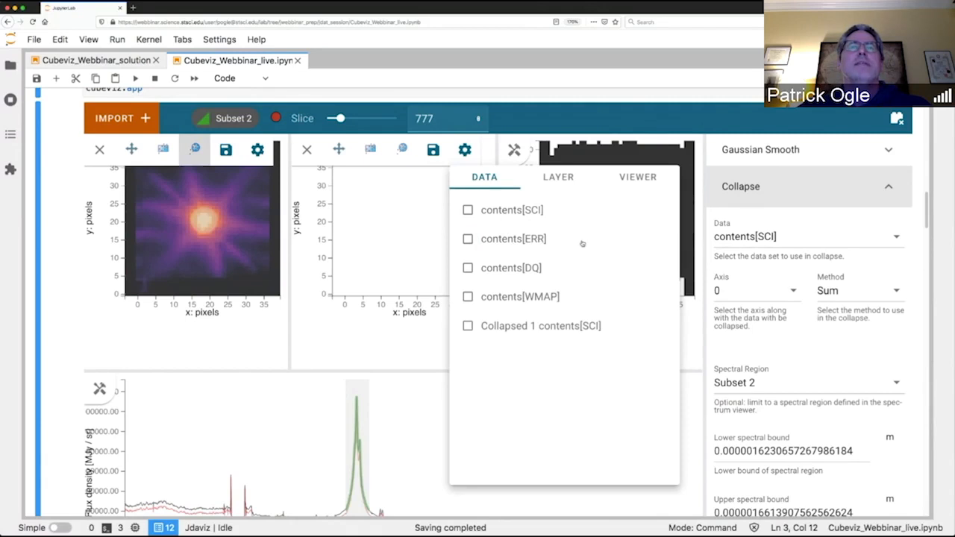
click(468, 326)
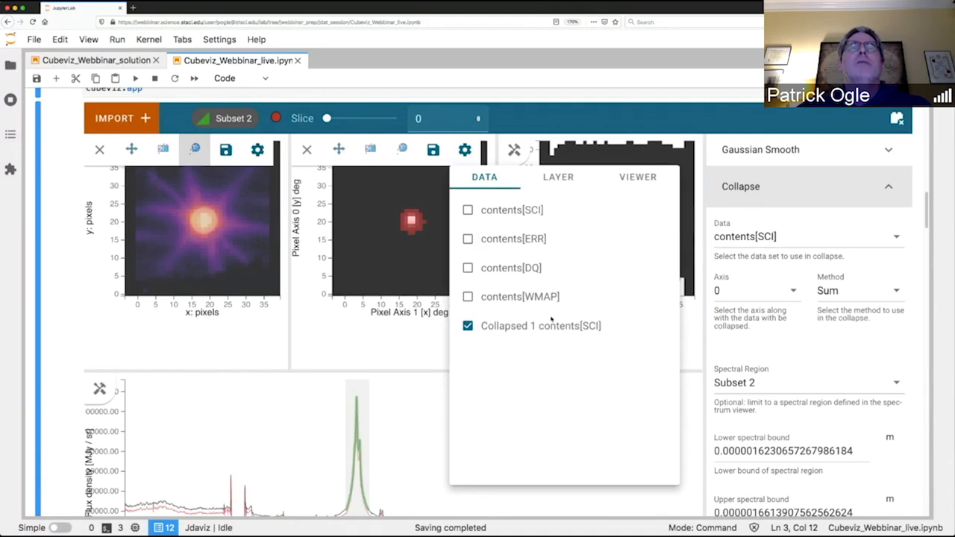
Set the collapsed image's stretch to Logarithmic and its percentile to 99% in the second image viewer, and close the viewer's settings.
click(559, 177)
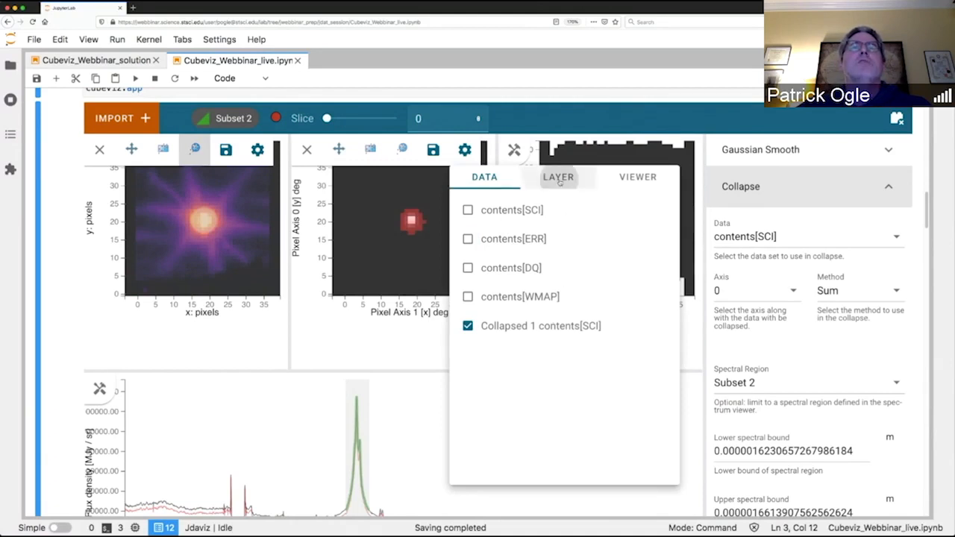
scroll(589, 340, down, 4)
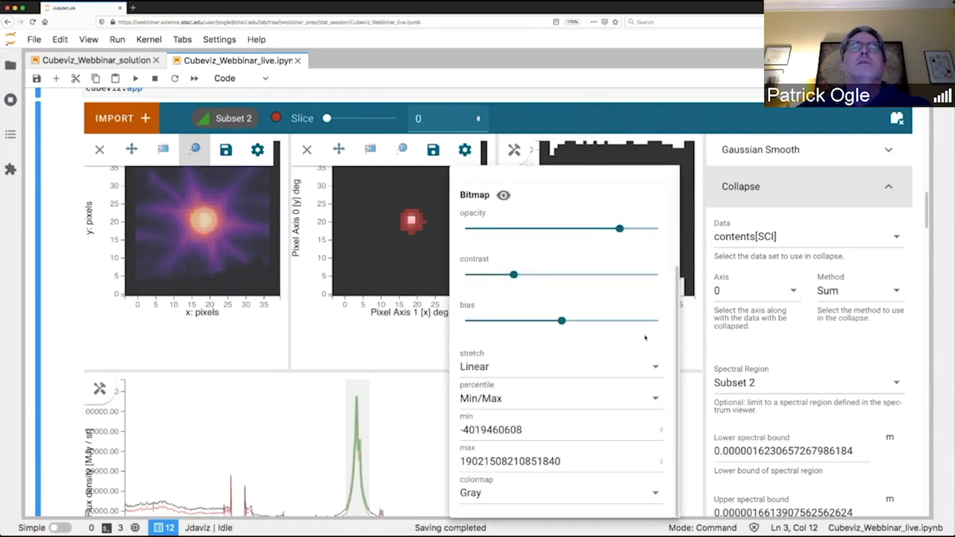
click(657, 368)
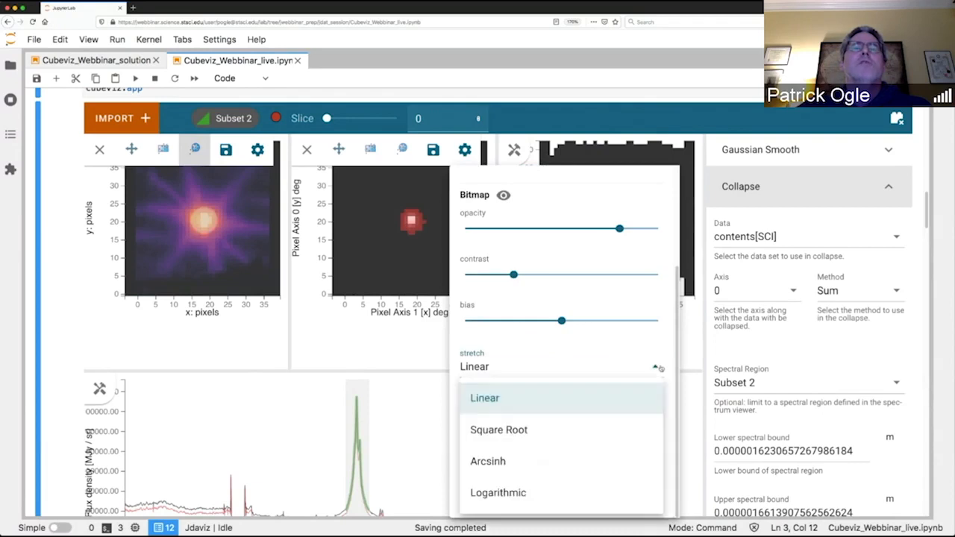
click(497, 492)
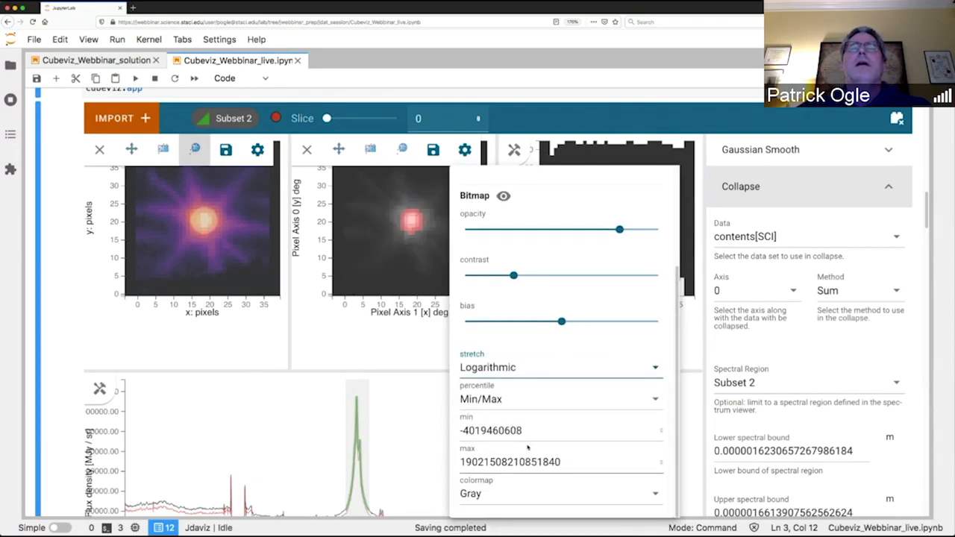
click(523, 403)
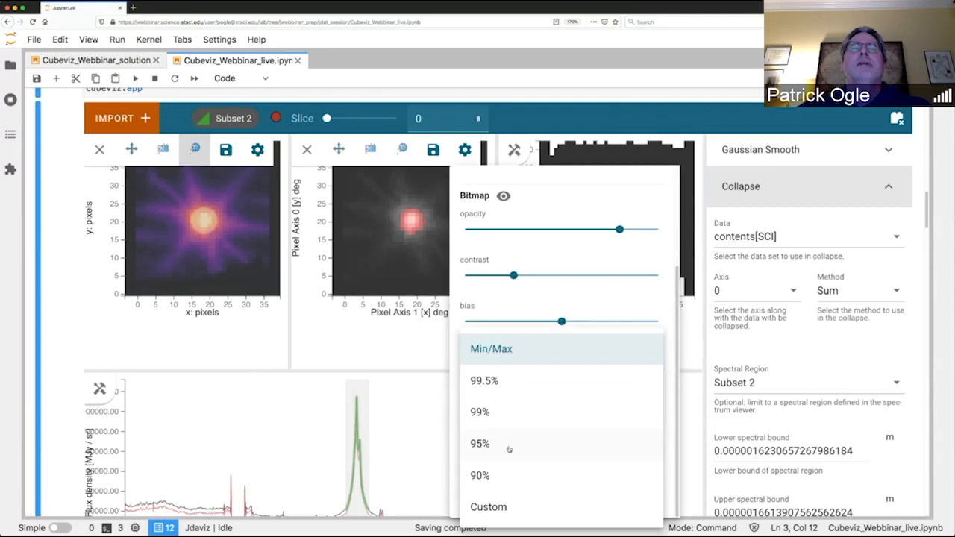
click(485, 412)
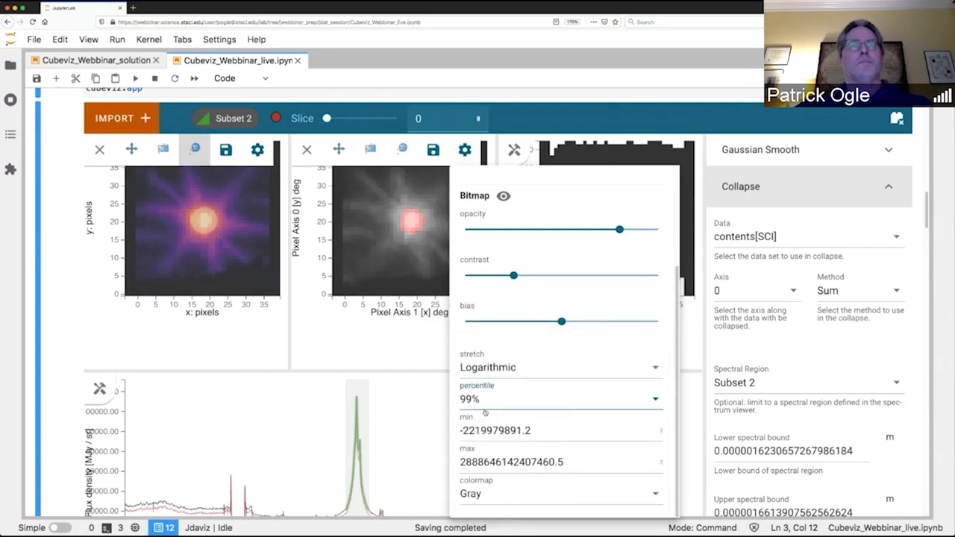
scroll(424, 320, down, 4)
scroll(423, 320, up, 3)
scroll(423, 320, up, 1)
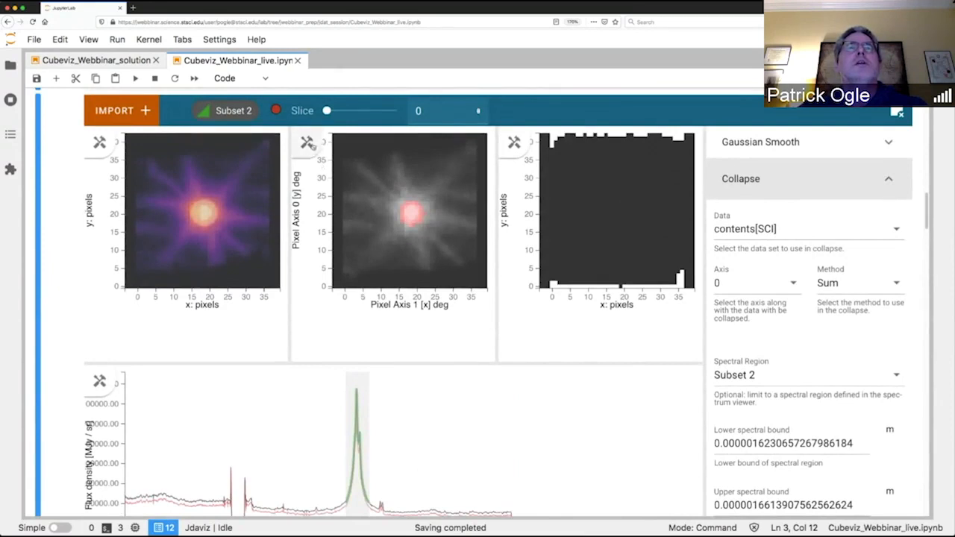
Turn on contours for the Collapsed 1 contents[SCI] layer in the second image viewer.
click(309, 144)
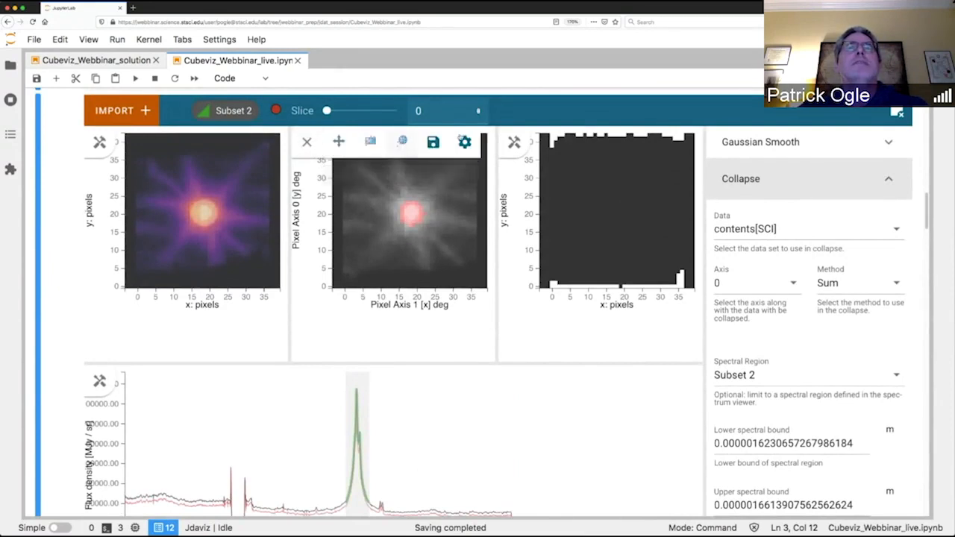
click(465, 142)
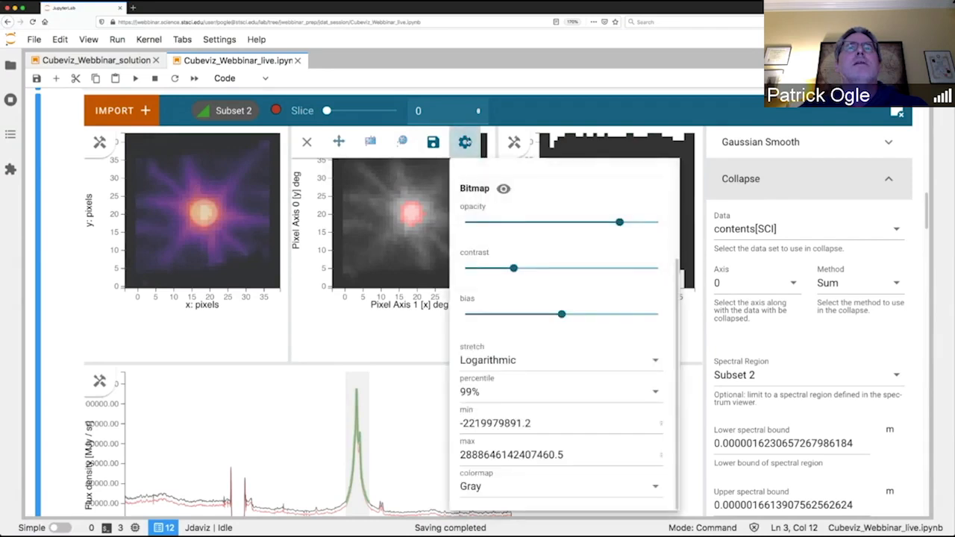
scroll(513, 205, up, 3)
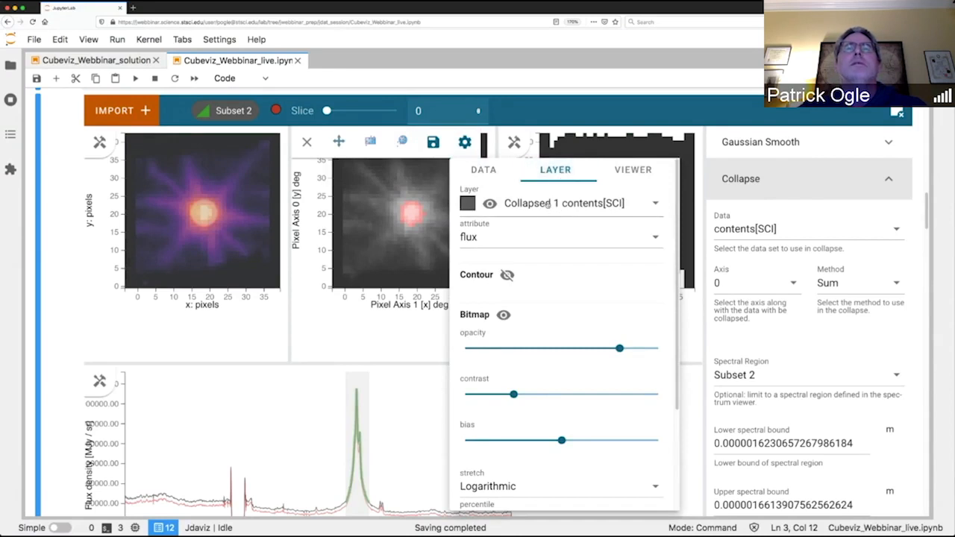
click(548, 206)
click(544, 239)
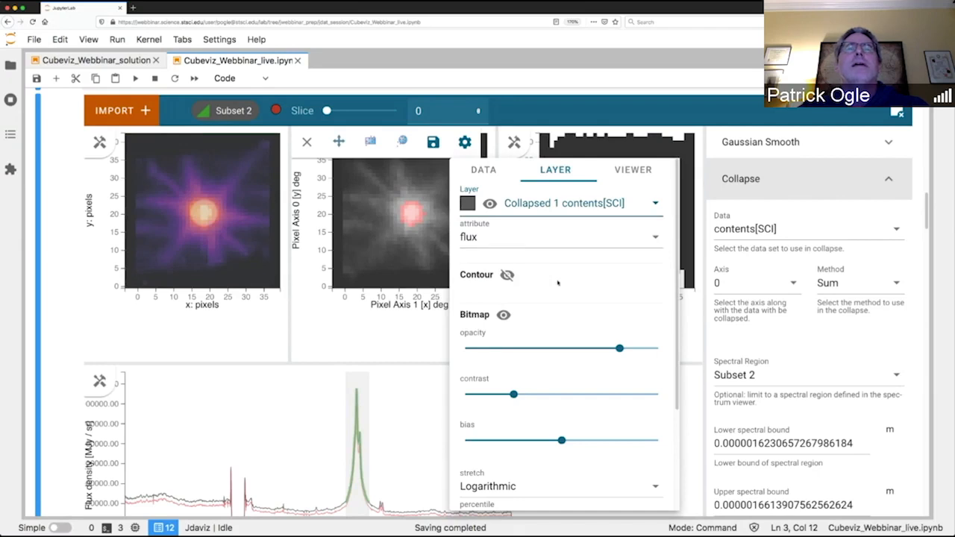
click(508, 275)
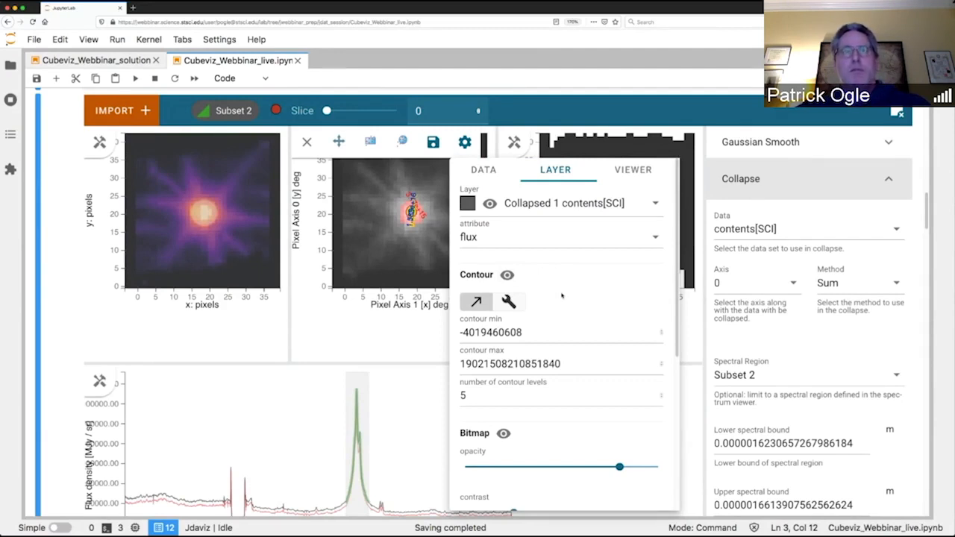
Set custom contour levels of 1e12, 1e13 and 1e14 for the collapsed layer, and close the second viewer's settings.
scroll(585, 302, down, 1)
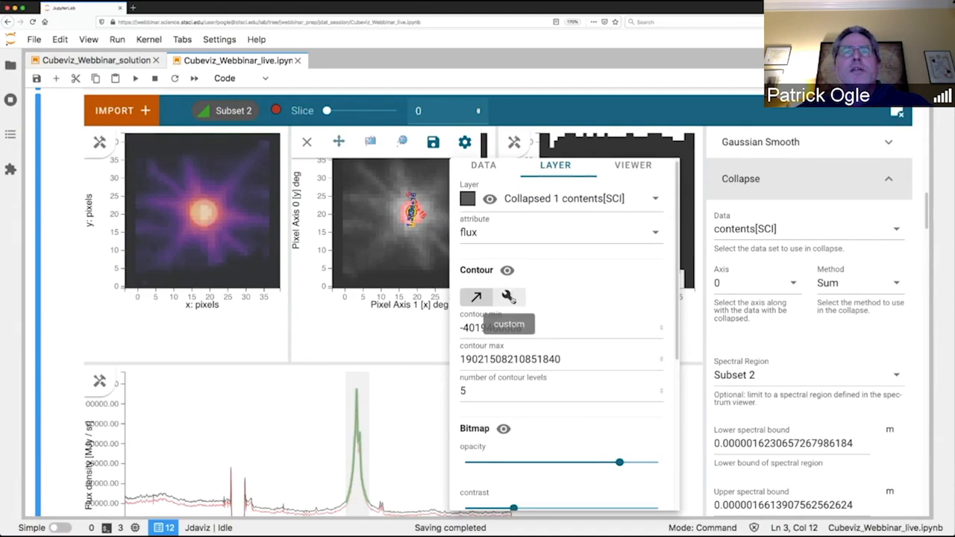
click(509, 298)
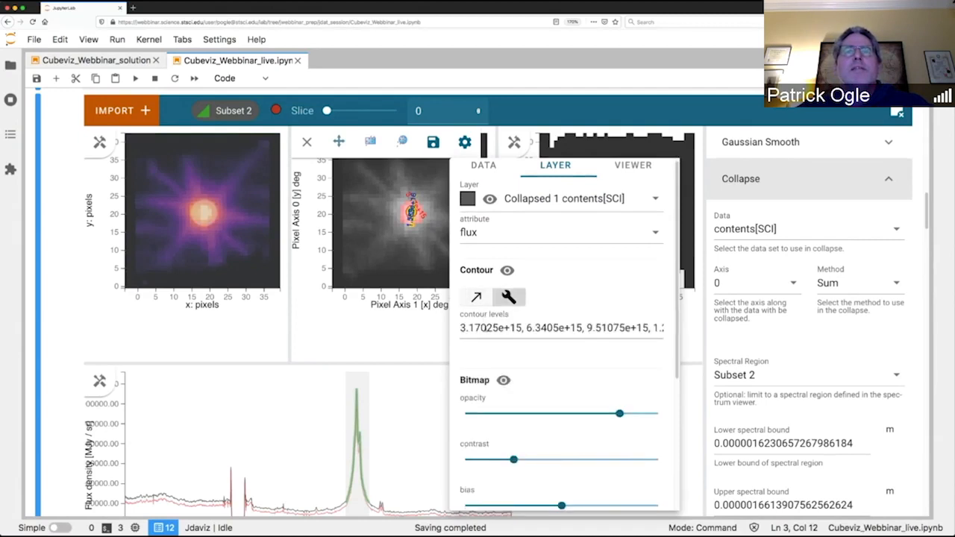
drag(468, 328, 505, 328)
key(super+a)
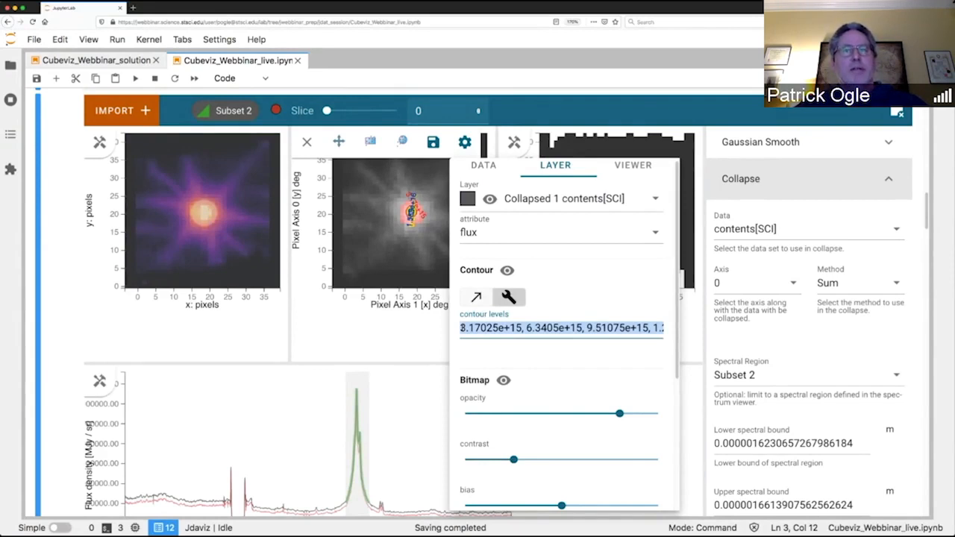
text(#)
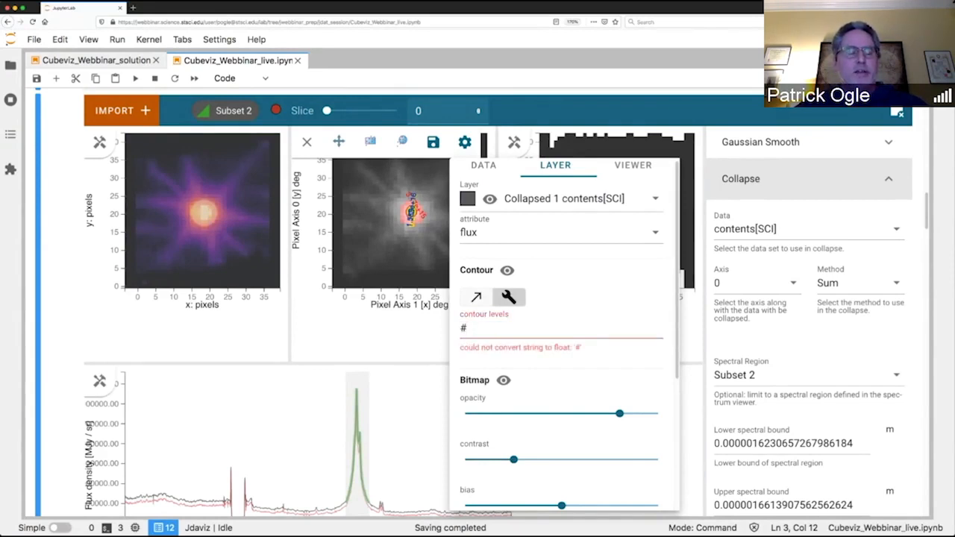
text(1e)
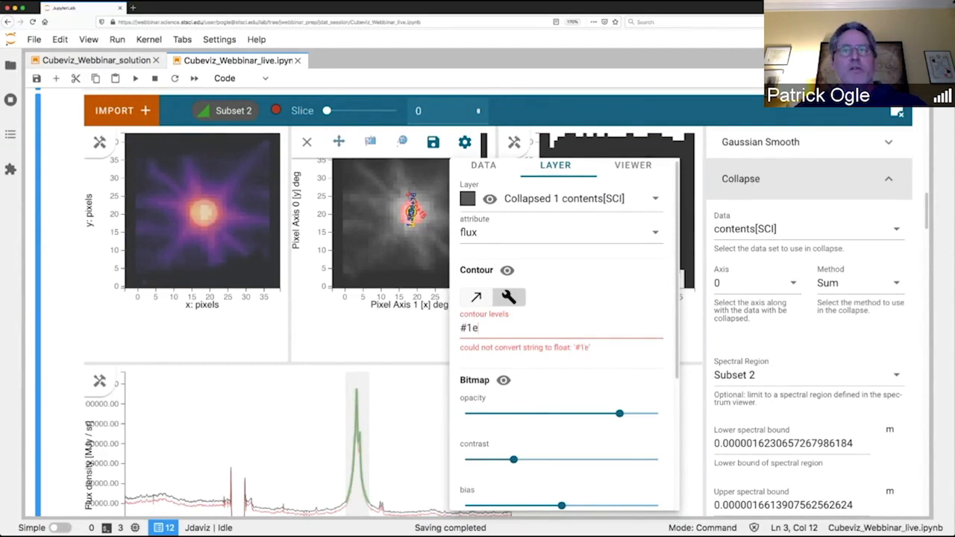
text(12, 1e)
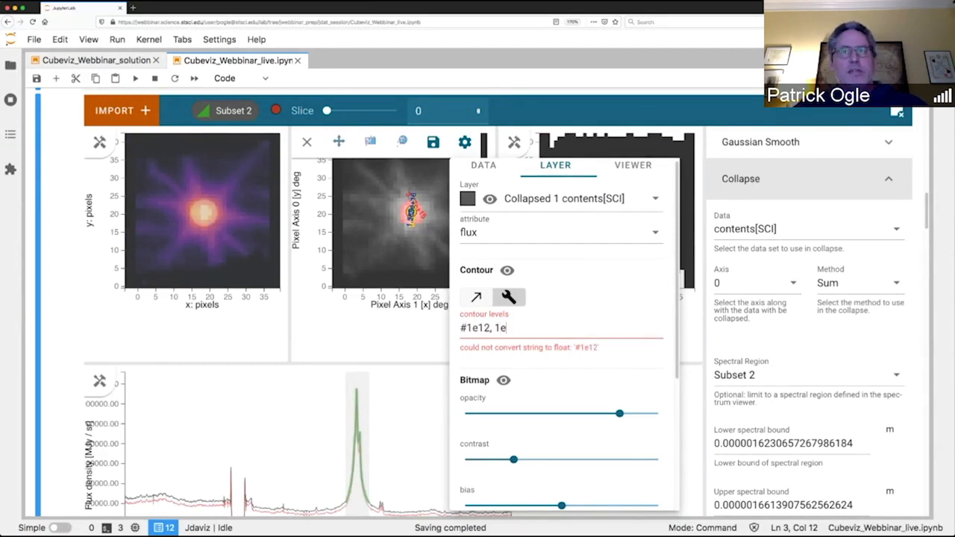
text(13, 1)
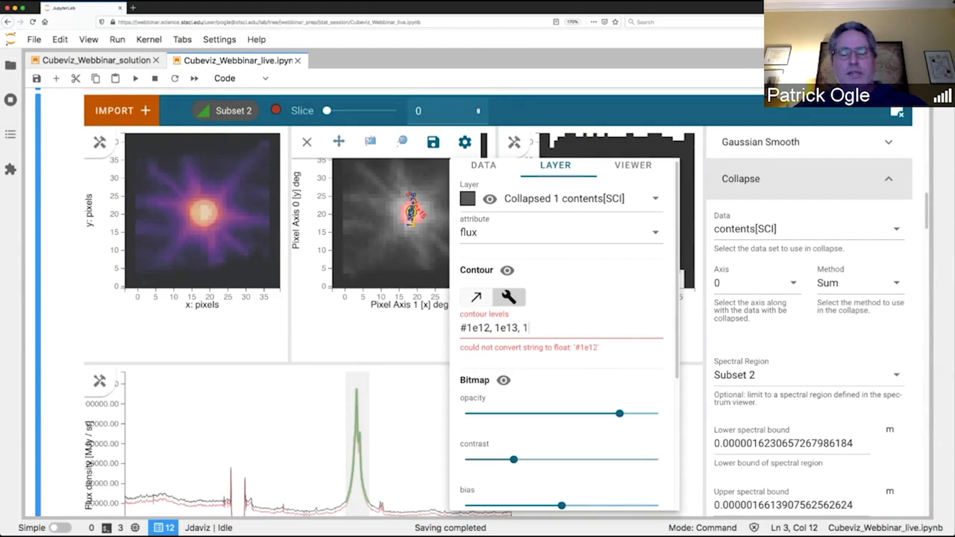
text(e14)
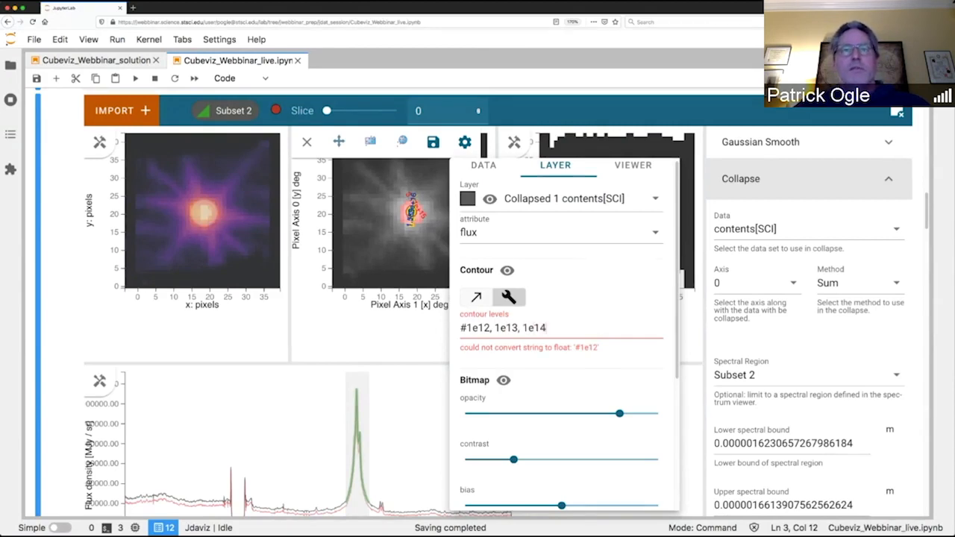
click(468, 329)
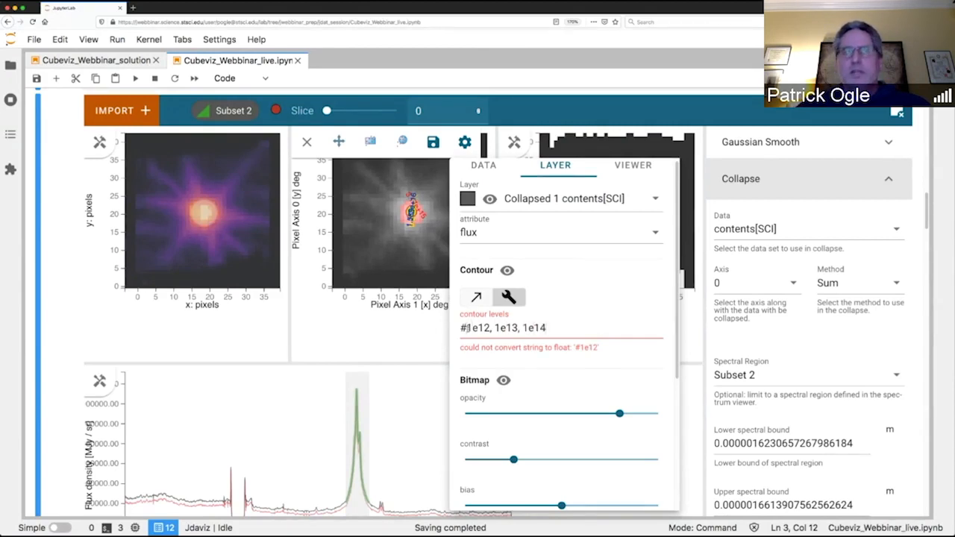
key(BackSpace)
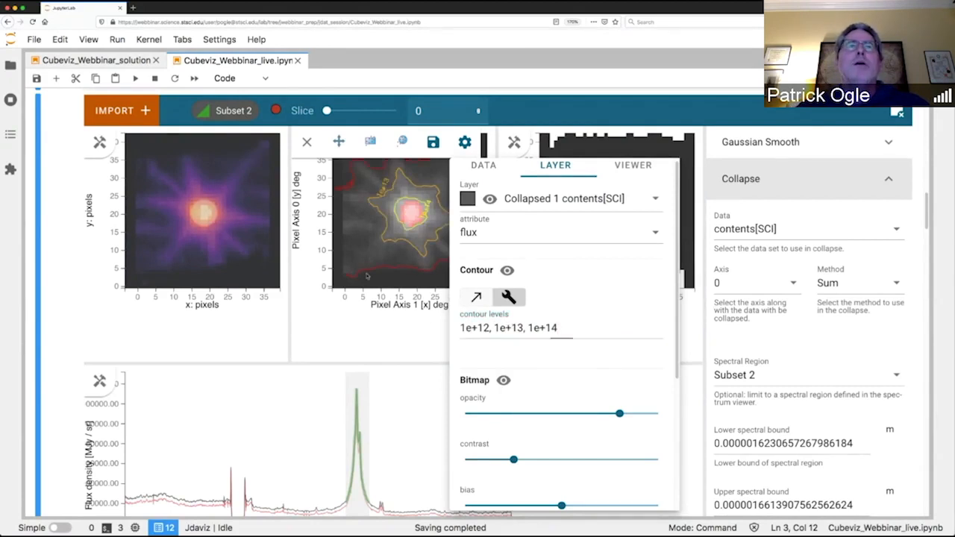
click(307, 142)
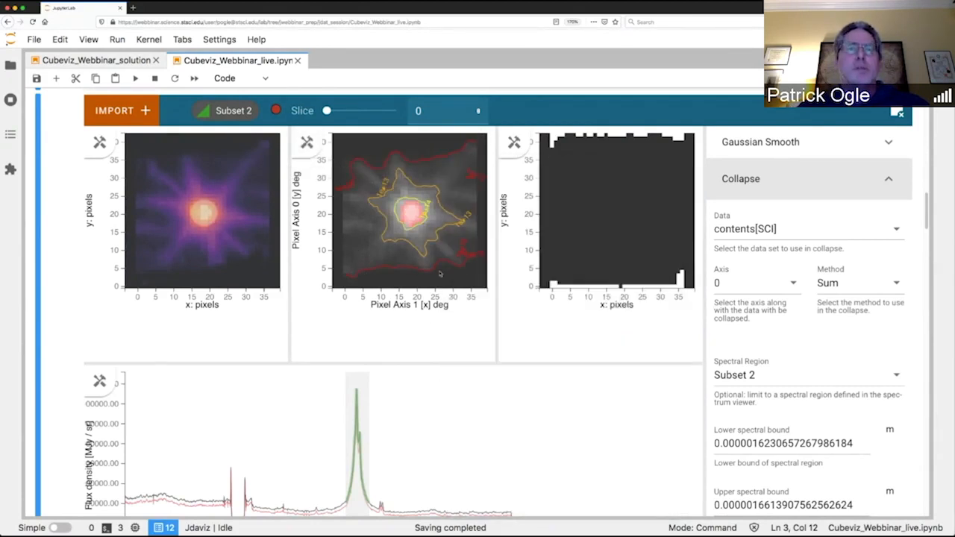
Remove and reload the Collapsed 1 contents[SCI] data in the second image viewer, and close its settings.
click(307, 141)
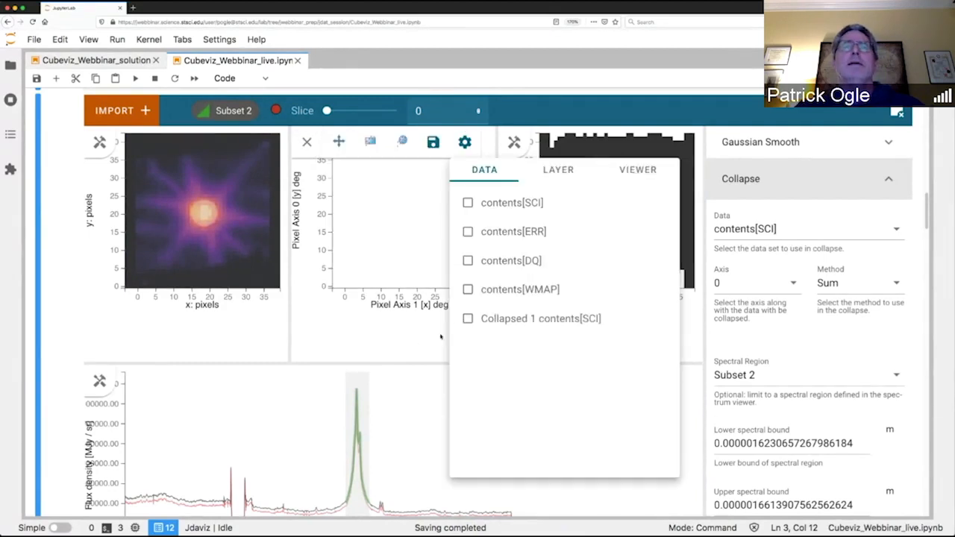
click(467, 319)
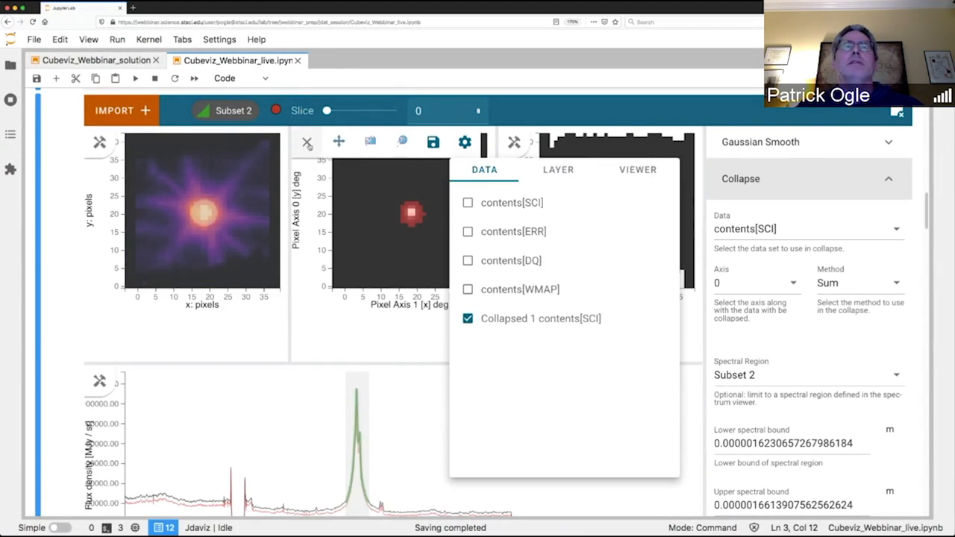
click(308, 143)
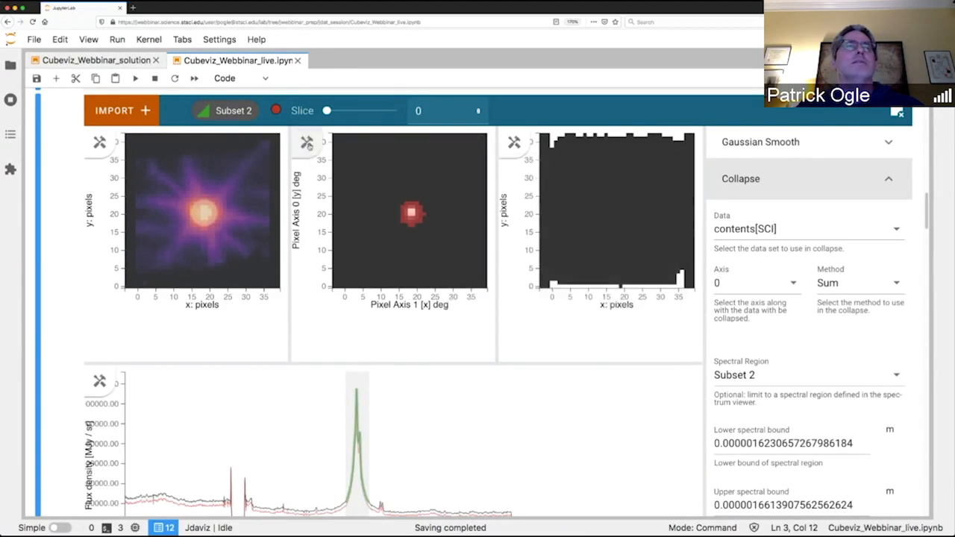
Add the Collapsed 1 contents[SCI] data to the first image viewer alongside contents[SCI].
click(101, 144)
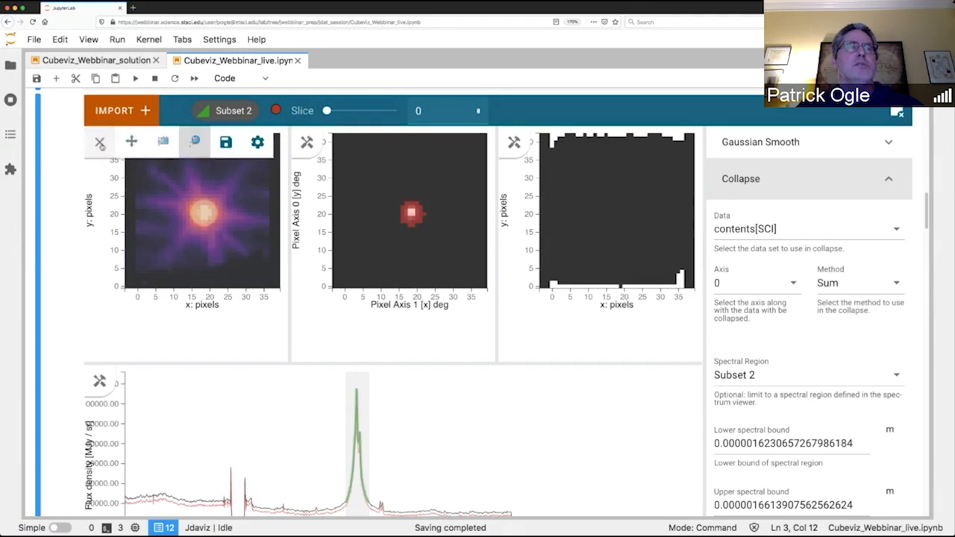
click(257, 142)
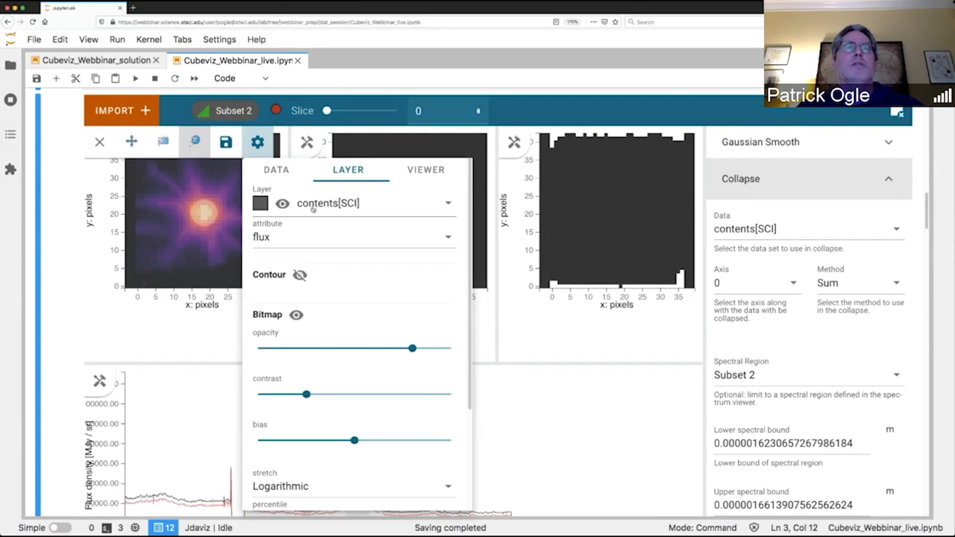
click(286, 174)
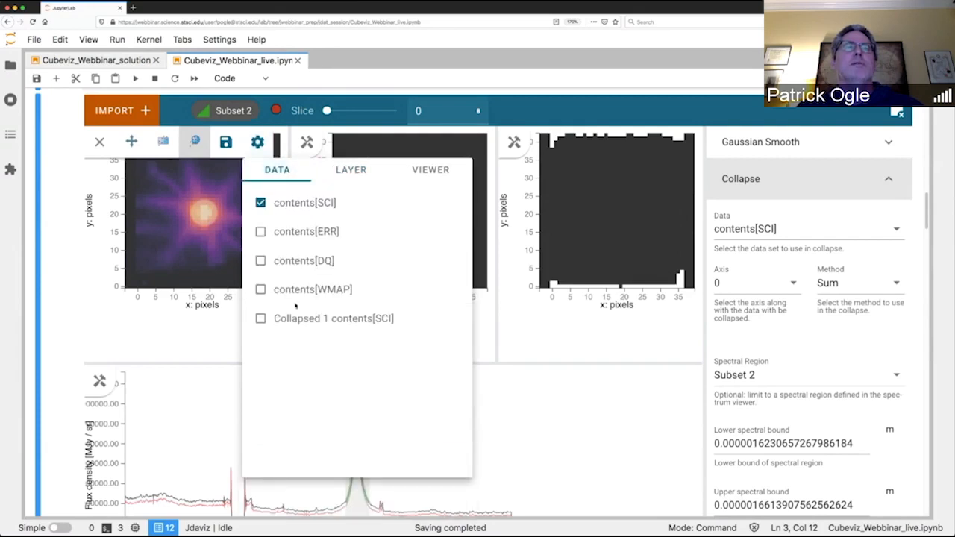
click(260, 319)
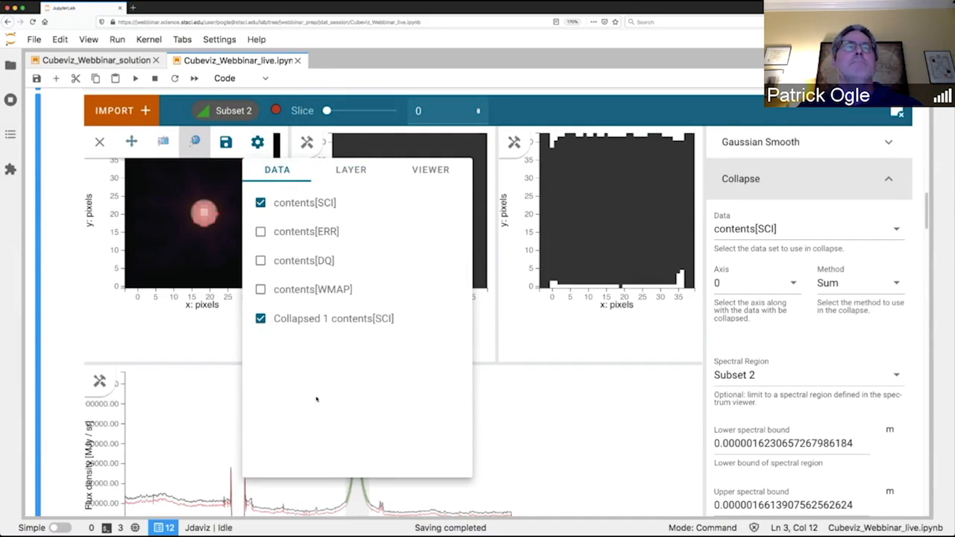
Hide the bitmap of the Collapsed 1 contents[SCI] layer and turn on its contours in the first image viewer.
click(352, 171)
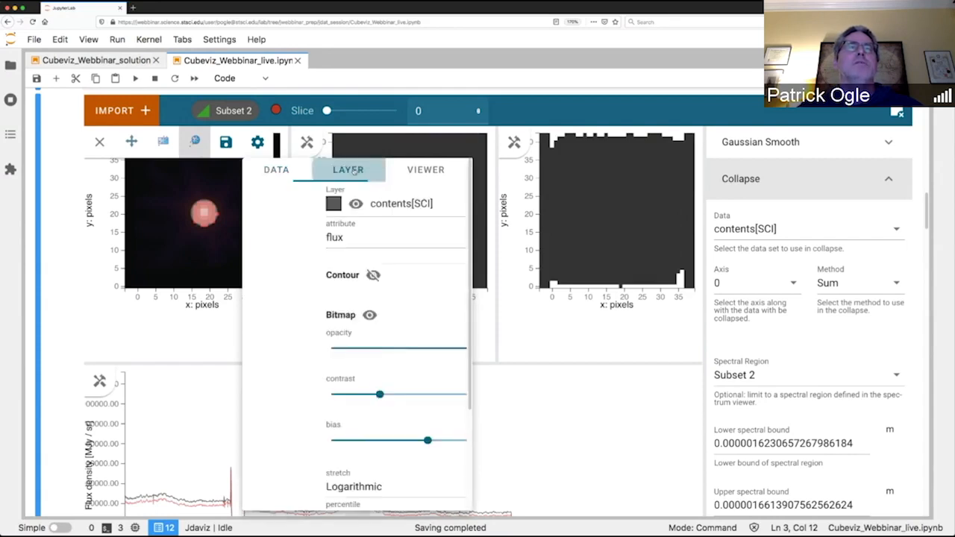
click(398, 209)
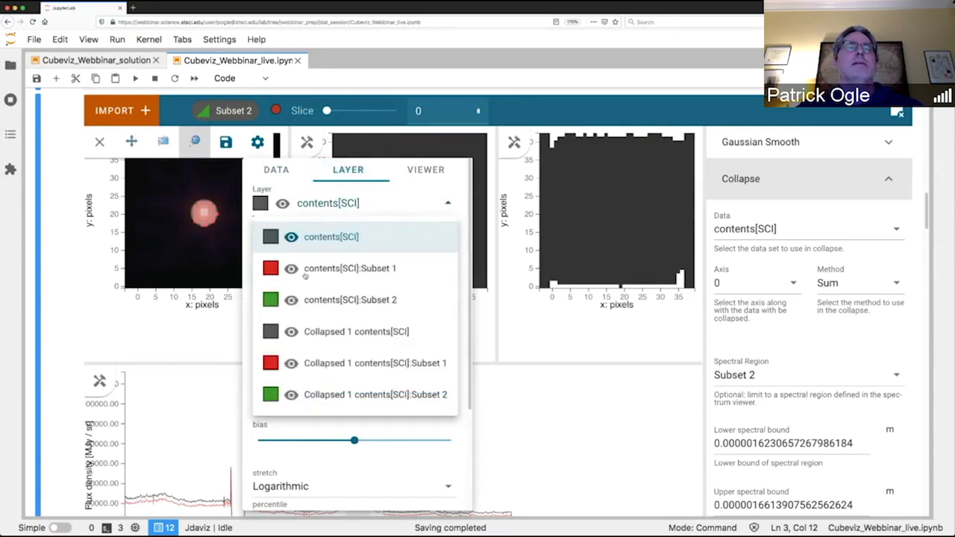
click(273, 333)
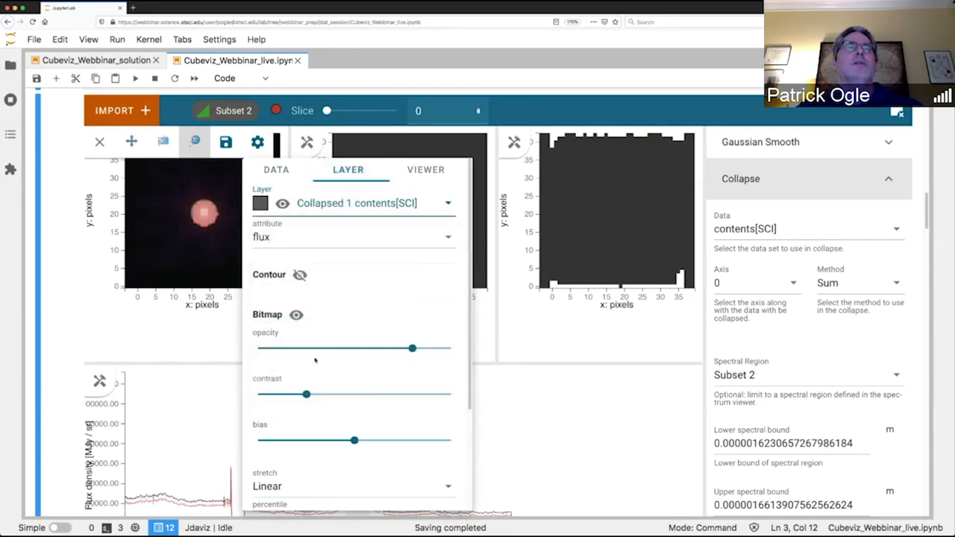
click(297, 315)
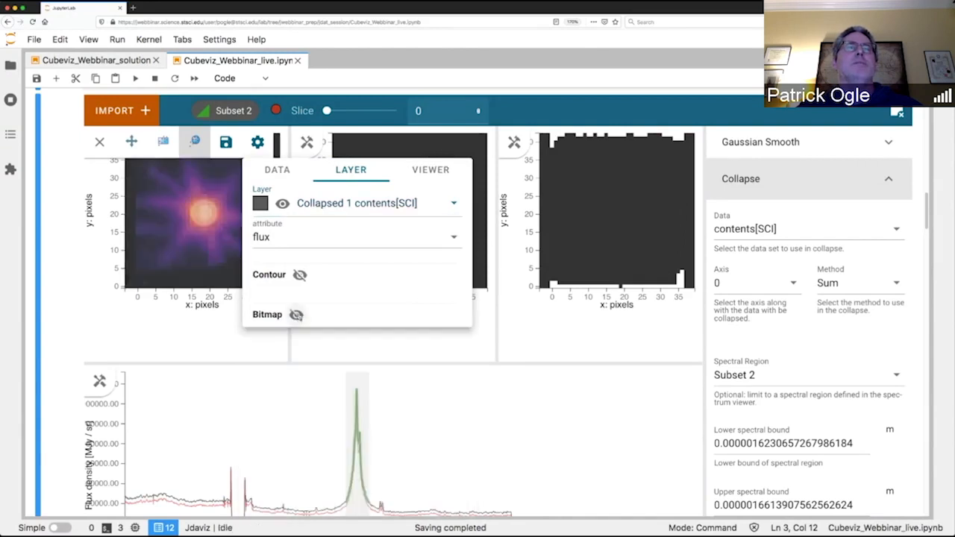
click(299, 276)
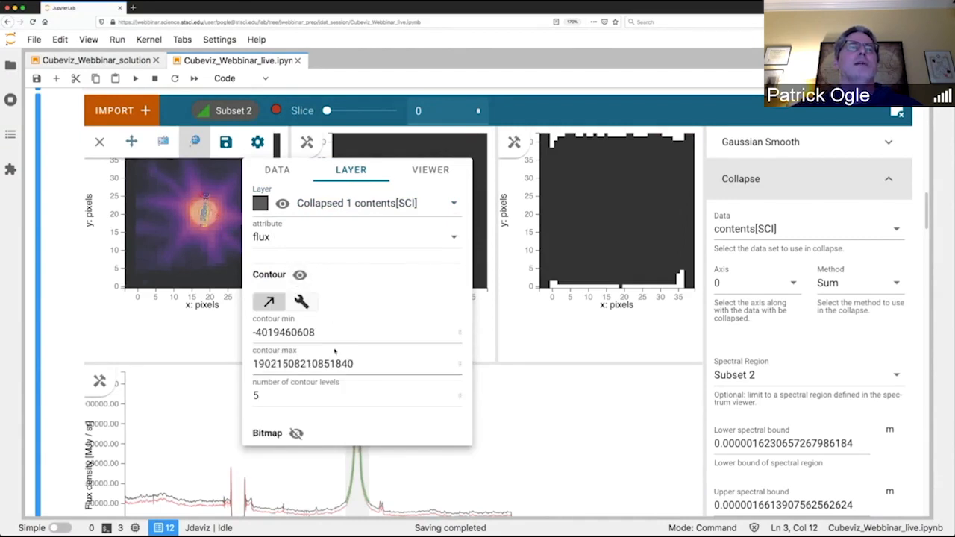
Set custom contour levels of 1e12, 1e13 and 1e14 for the collapsed layer in the first image viewer.
double_click(367, 369)
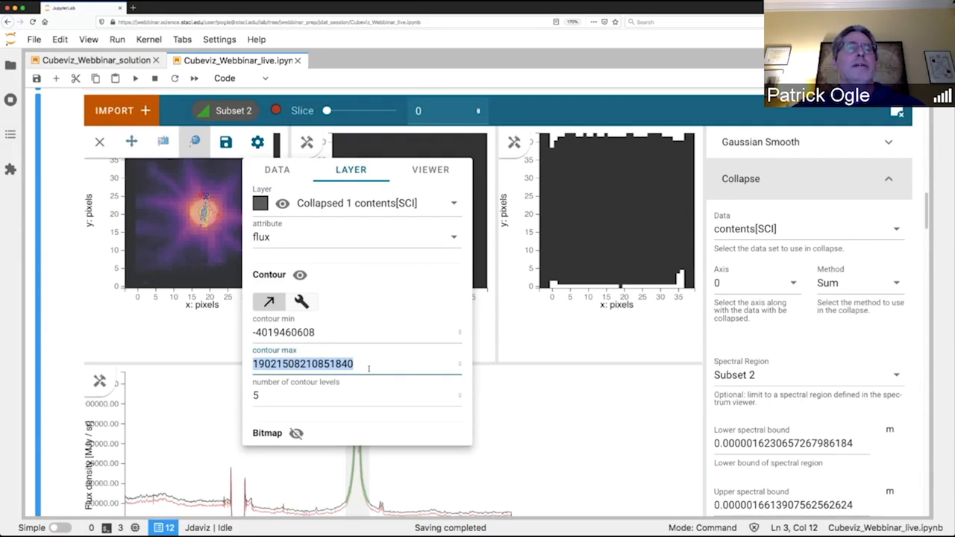
click(301, 301)
double_click(307, 332)
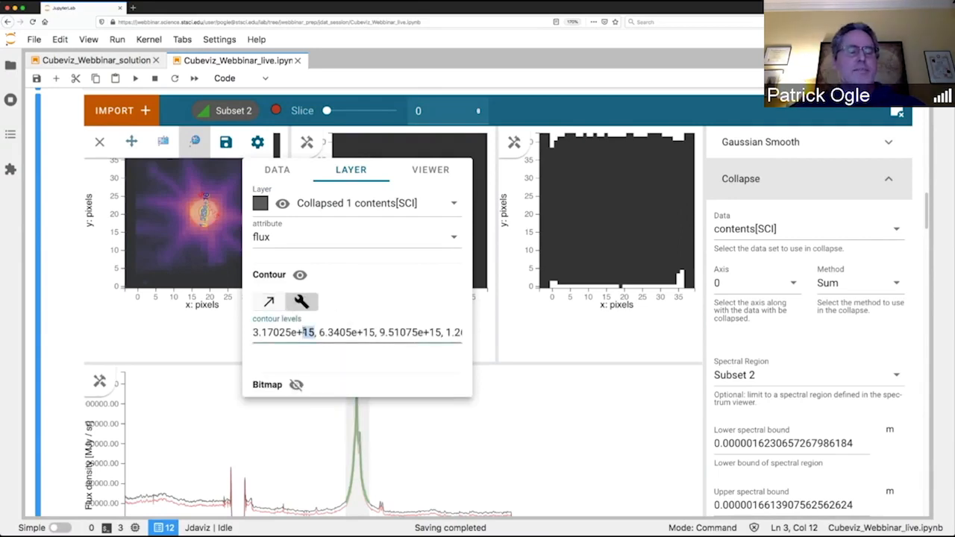
triple_click(307, 333)
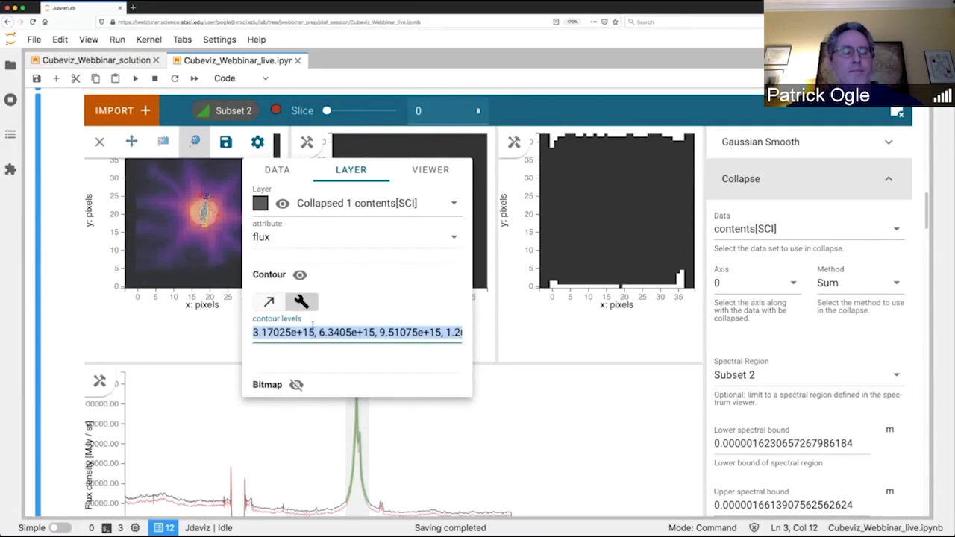
text(#1e12,)
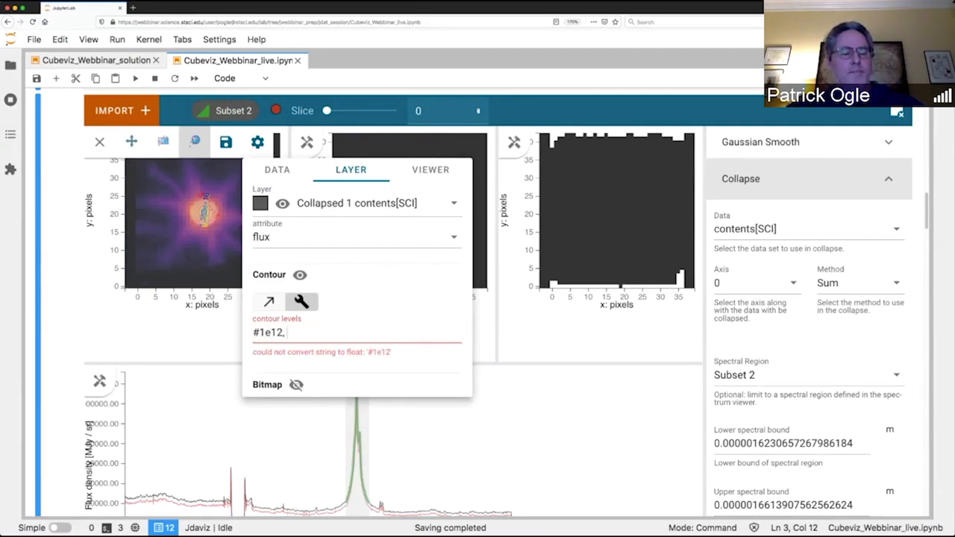
text( 1e13,)
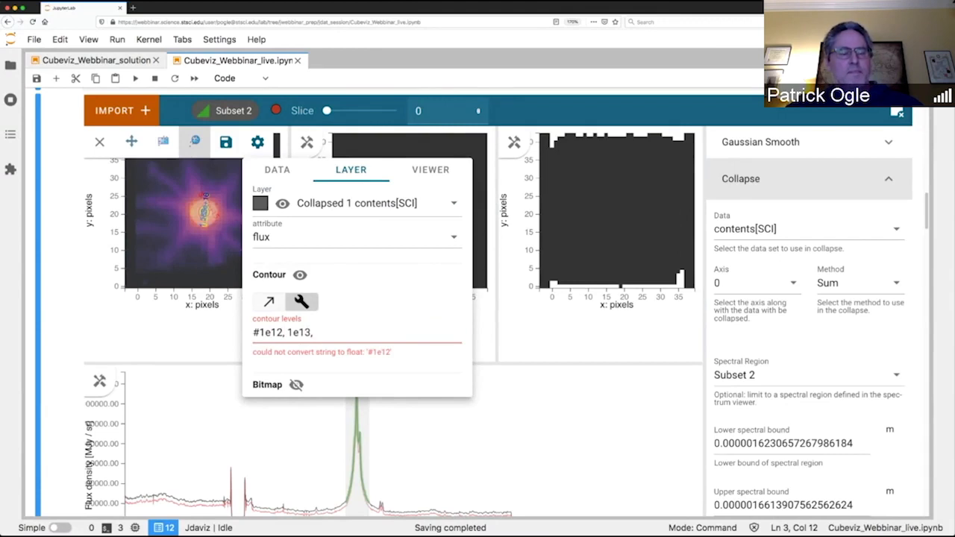
text( 1e14)
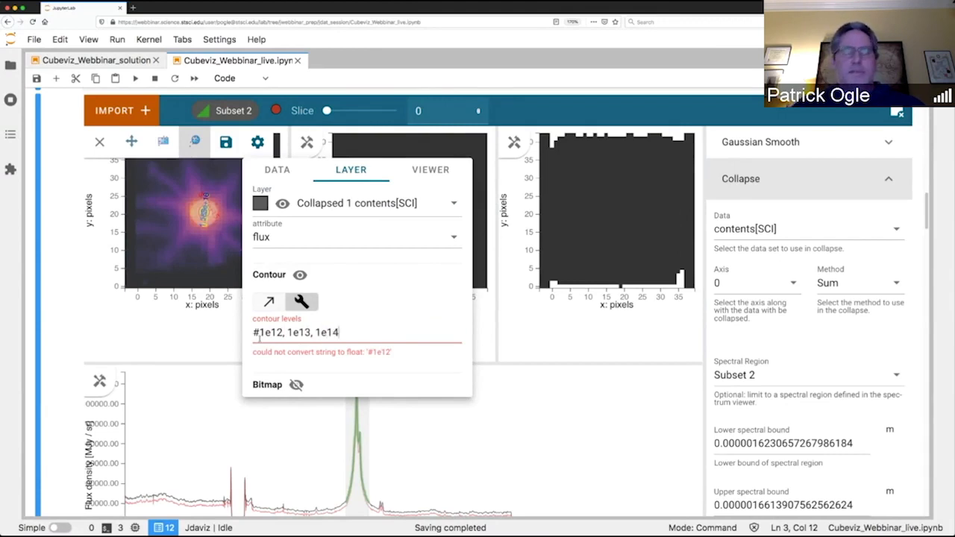
click(258, 334)
key(BackSpace)
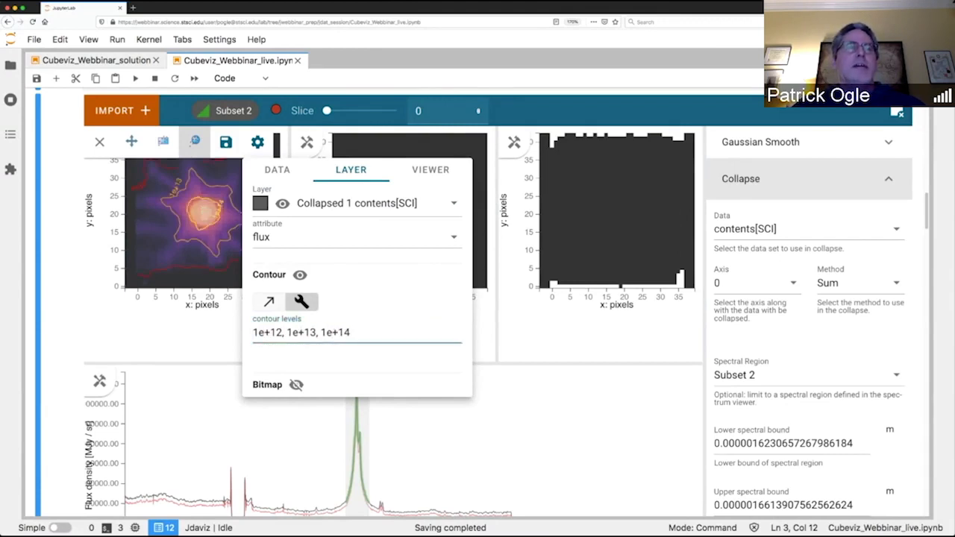